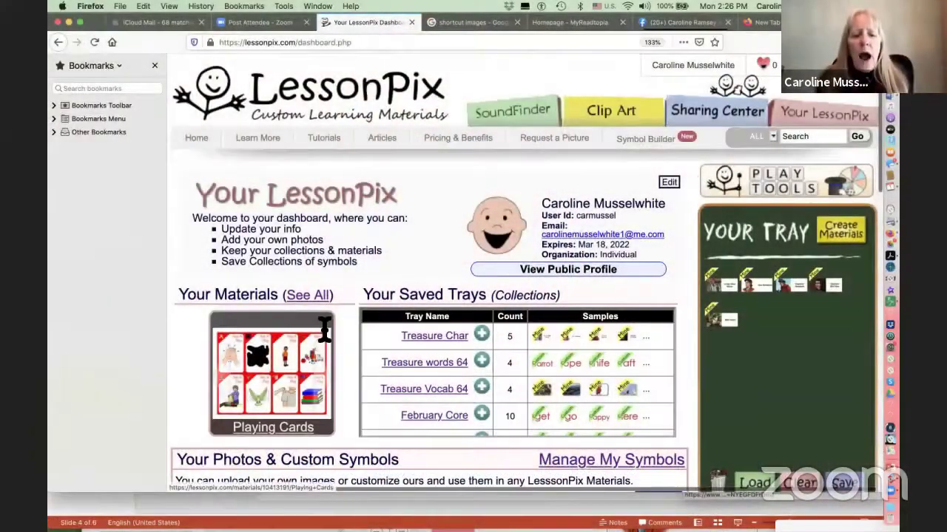
Look through the saved tray collections on the LessonPix dashboard.
scroll(414, 325, down, 5)
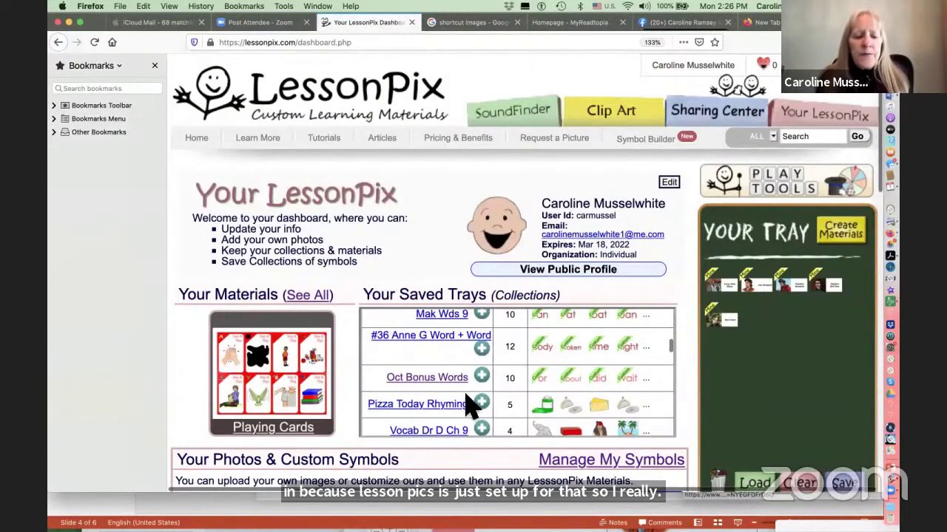
scroll(471, 403, down, 5)
scroll(328, 380, down, 3)
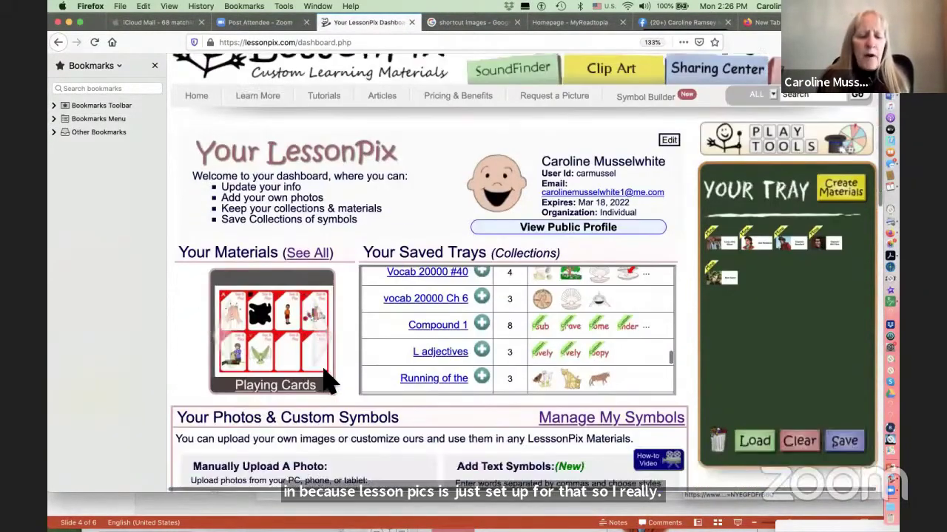
scroll(327, 380, down, 5)
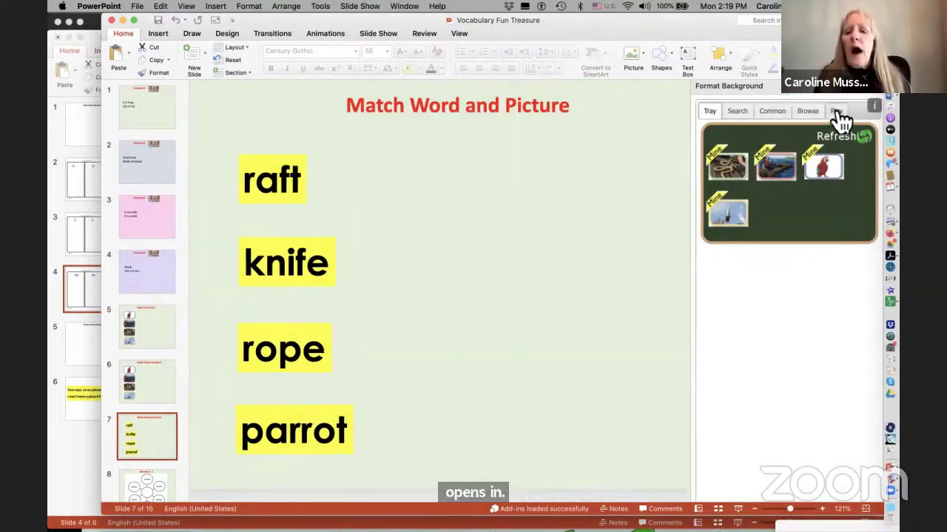
Create a Dice game with one die from the current tray in the LessonPix add-in.
click(835, 111)
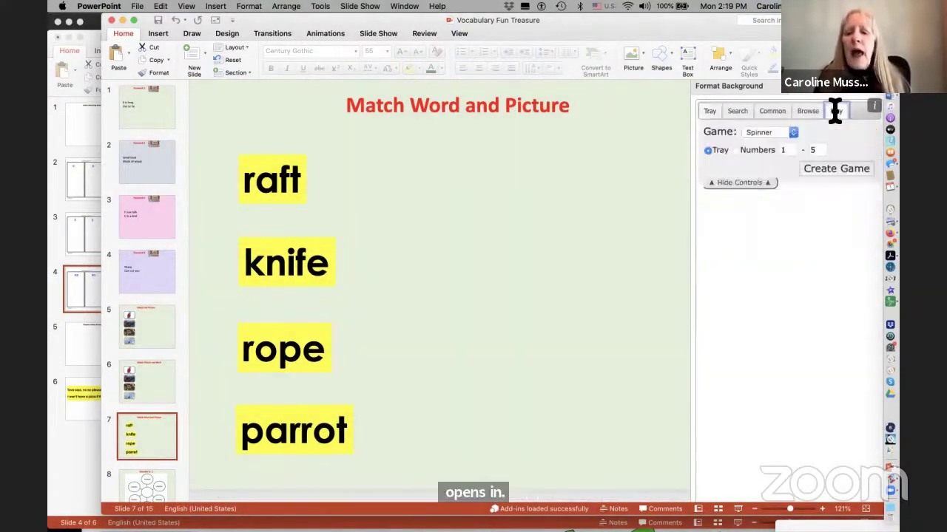
click(774, 134)
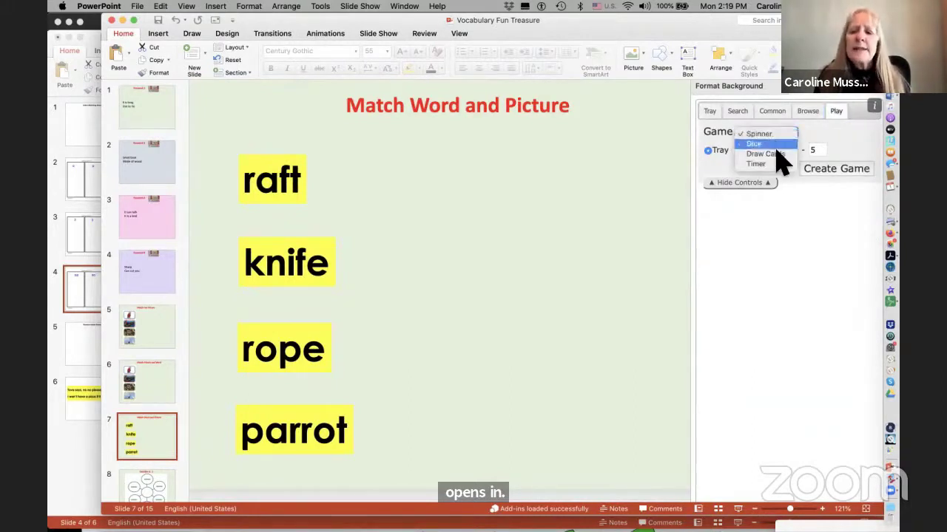
click(771, 143)
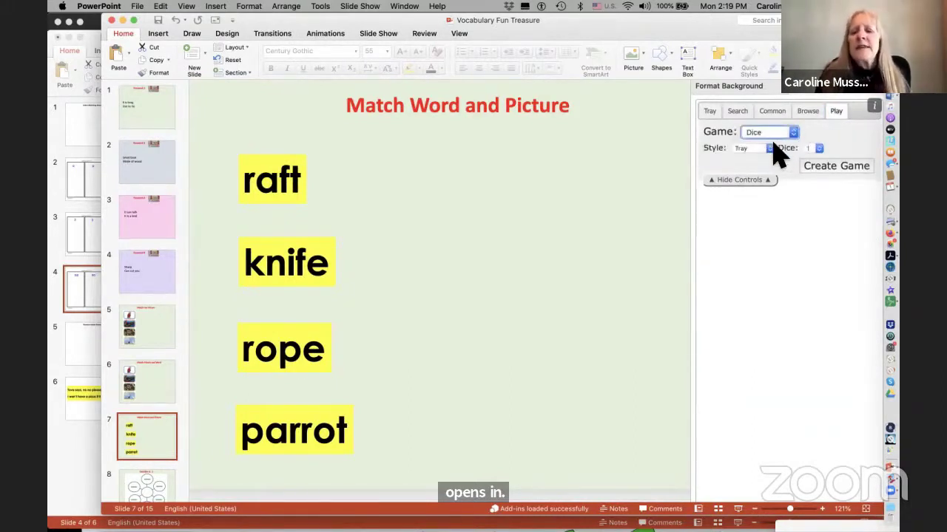
click(828, 171)
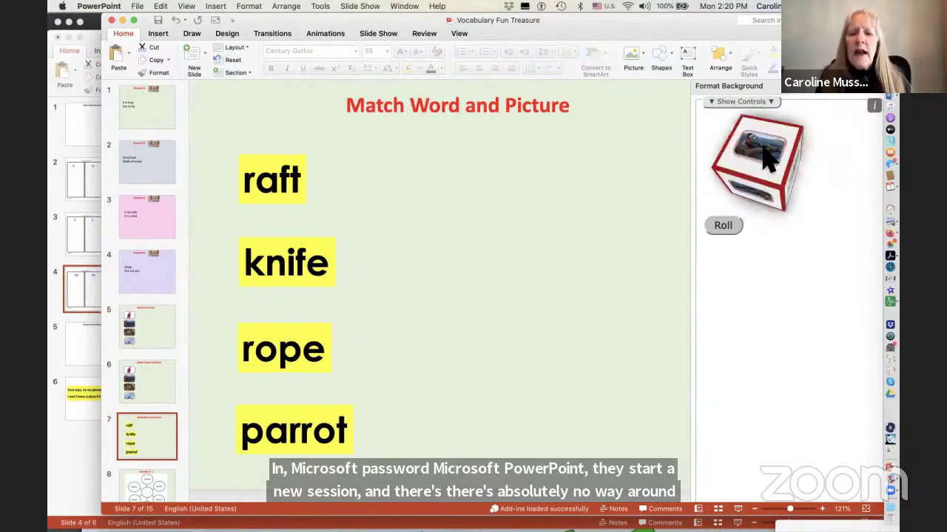
Place the raft picture from the dice onto the Match Word and Picture slide, across from the word "raft".
drag(763, 146, 537, 176)
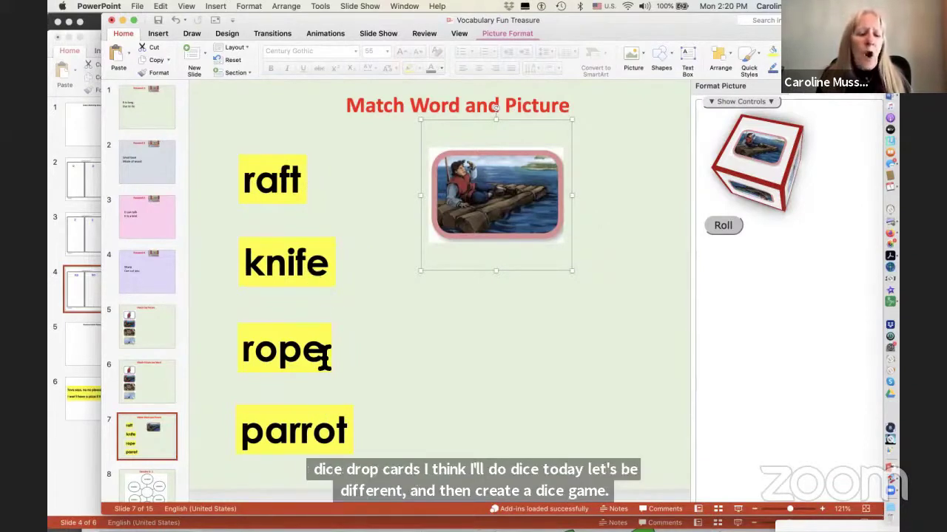
drag(508, 186, 560, 182)
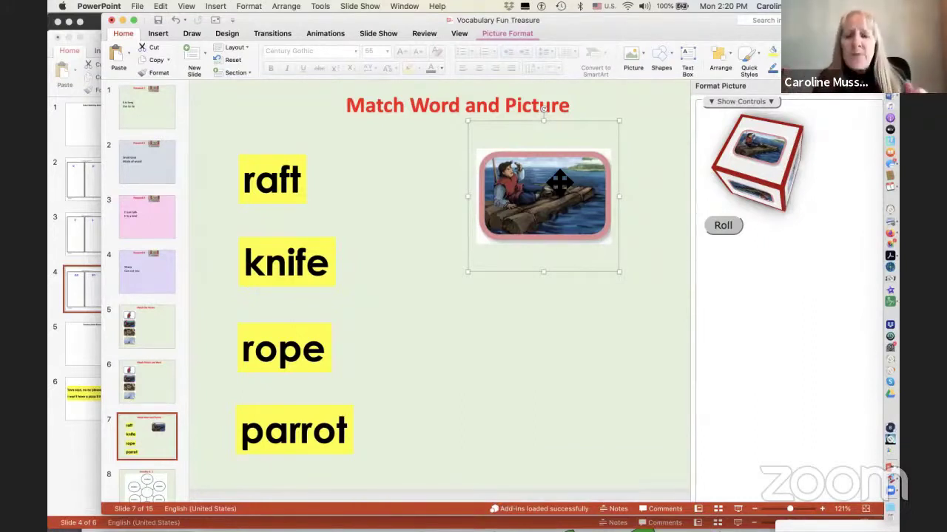
drag(592, 178, 595, 155)
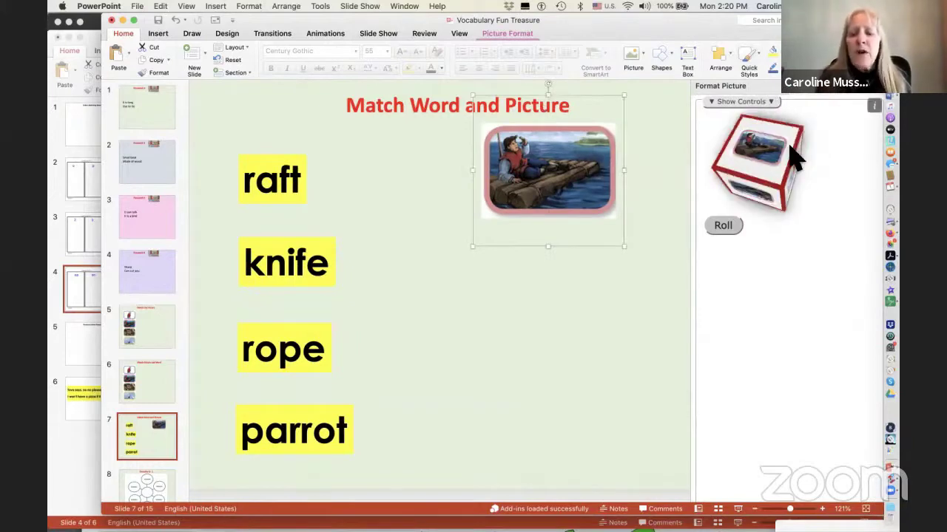
Roll the dice again and place the rope picture on the slide directly below the raft picture.
click(793, 155)
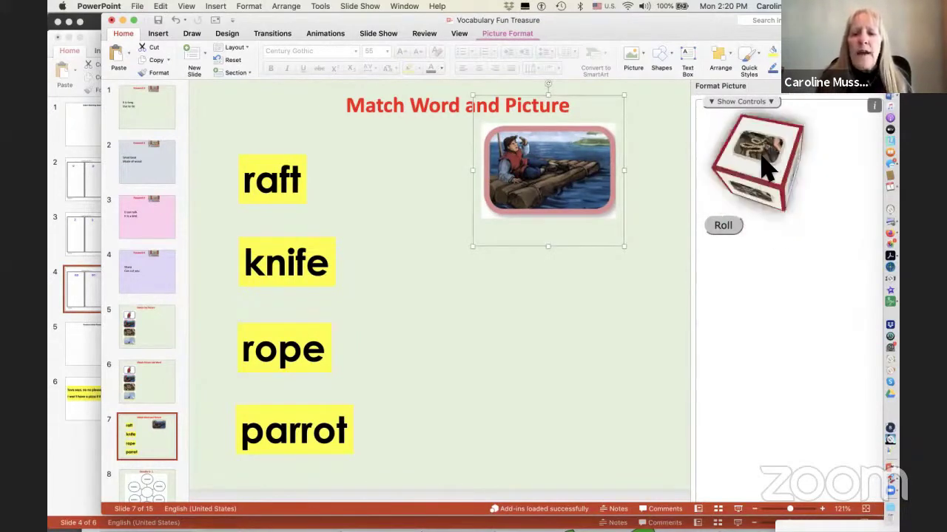
drag(767, 167, 576, 321)
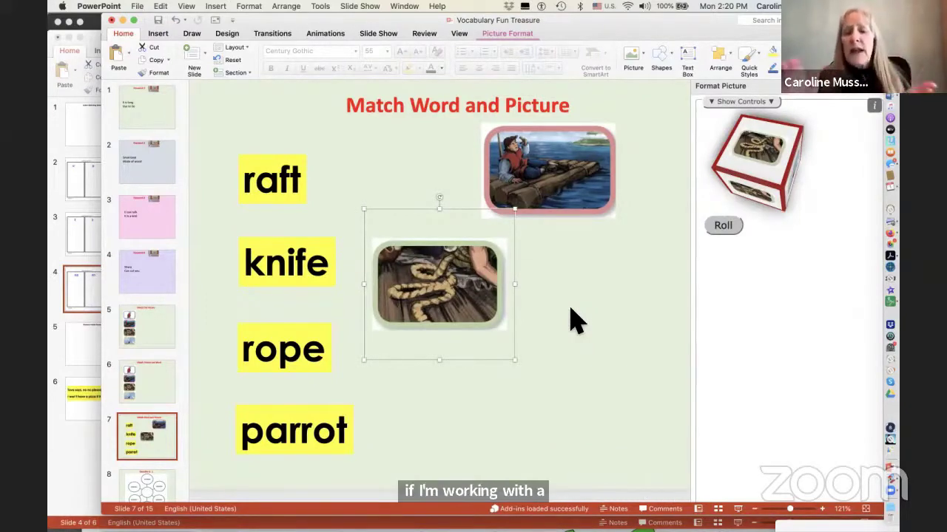
drag(506, 295, 608, 288)
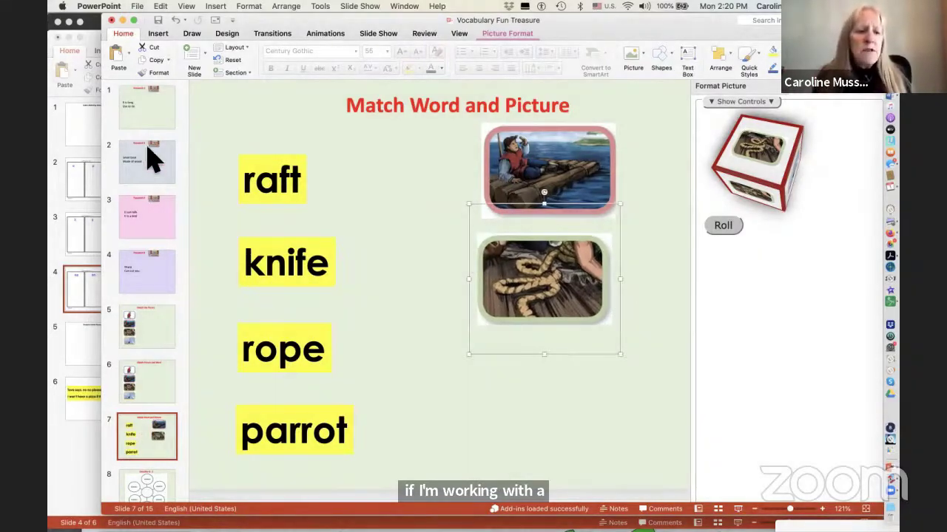
On the Password 1 slide, roll the dice and place the rope picture, enlarged, beside the "It is long / Use to tie" clue.
click(148, 122)
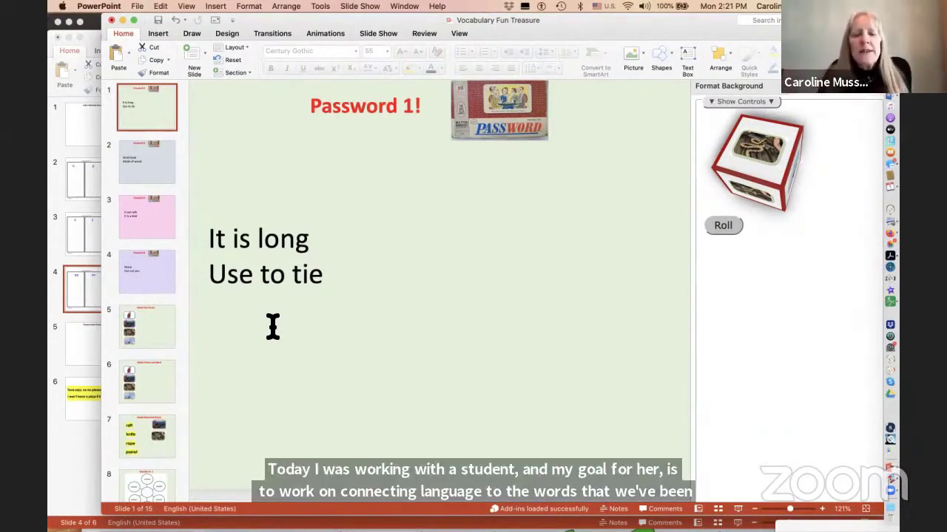
click(780, 171)
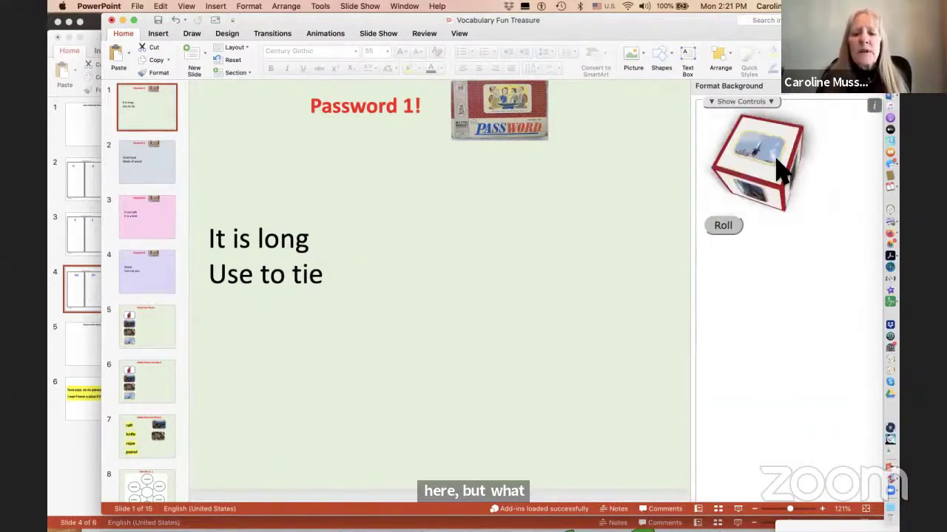
drag(777, 166, 495, 244)
drag(513, 329, 499, 292)
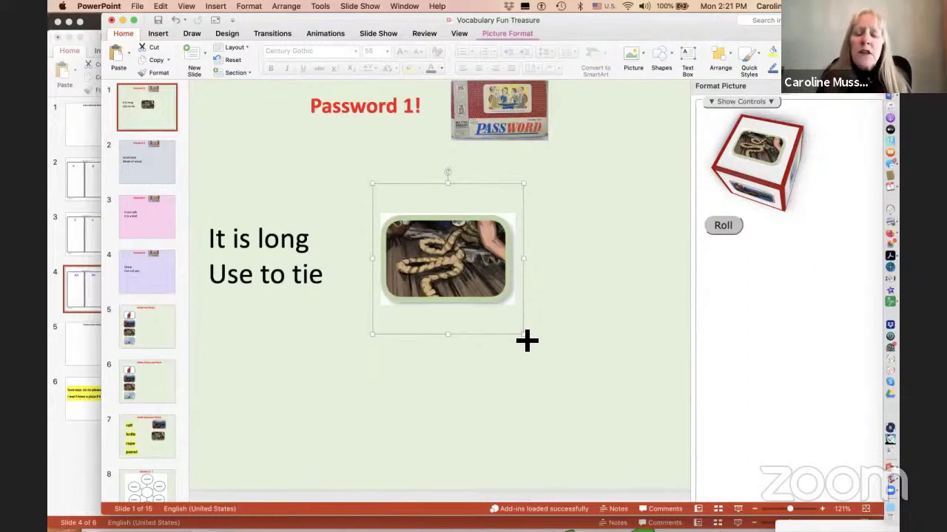
drag(581, 379, 581, 378)
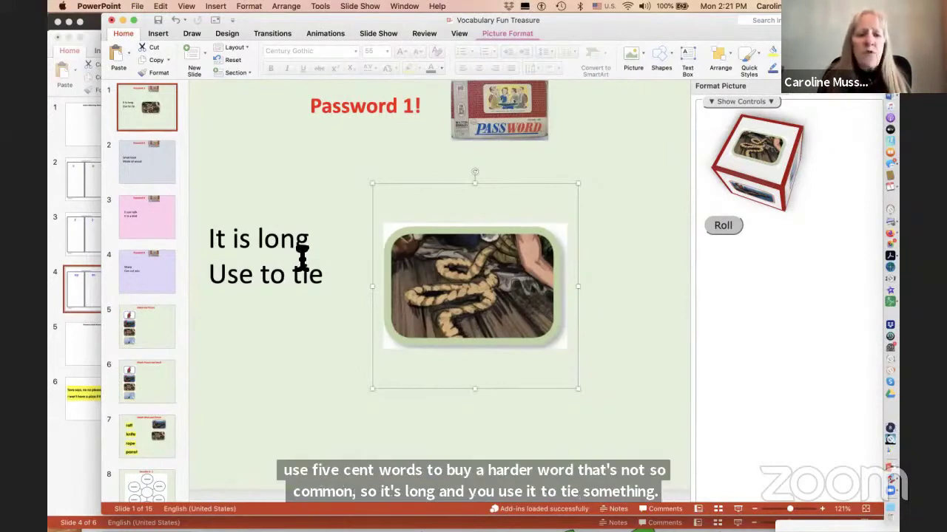
Move the first green check mark in the row below the Password 1 slide.
scroll(303, 259, up, 4)
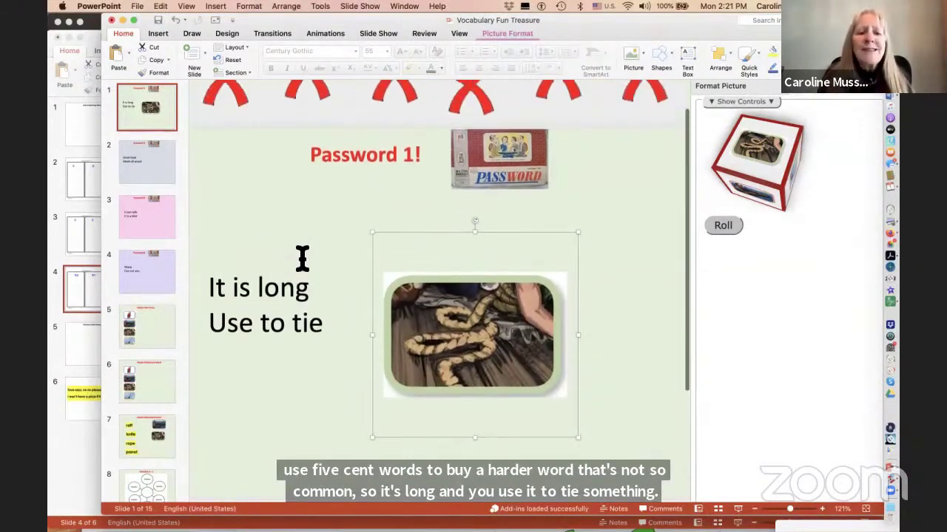
scroll(306, 267, up, 1)
scroll(303, 265, down, 10)
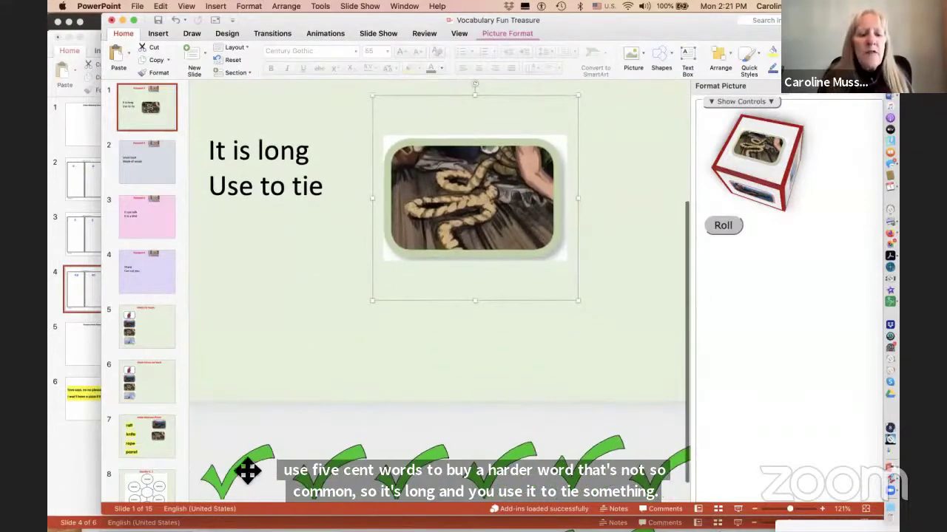
drag(245, 469, 264, 474)
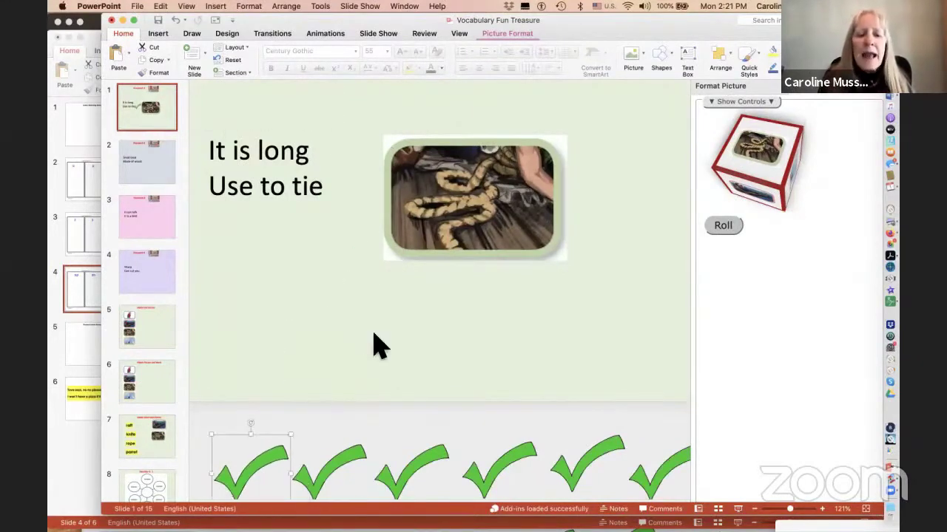
Remove the rope picture from the Password 1 slide and go to slide 2.
scroll(372, 345, up, 3)
click(424, 303)
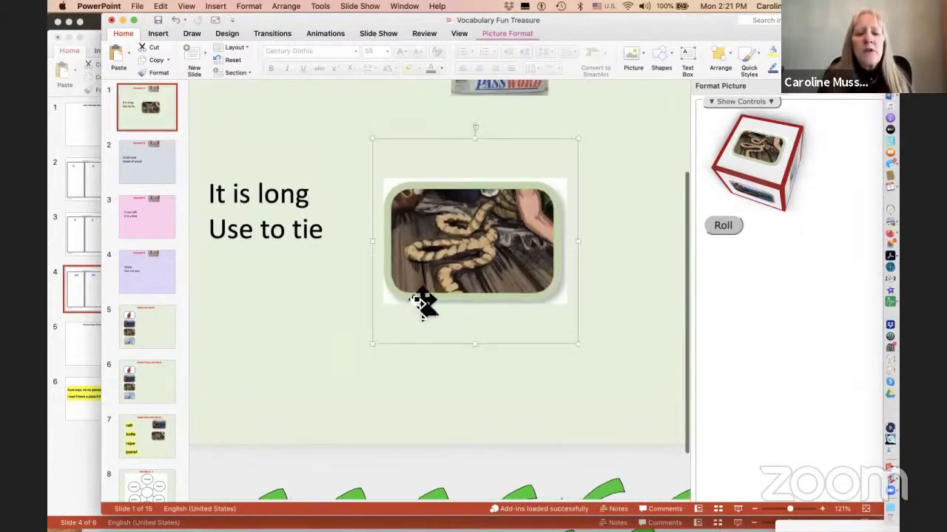
key(Page_Down)
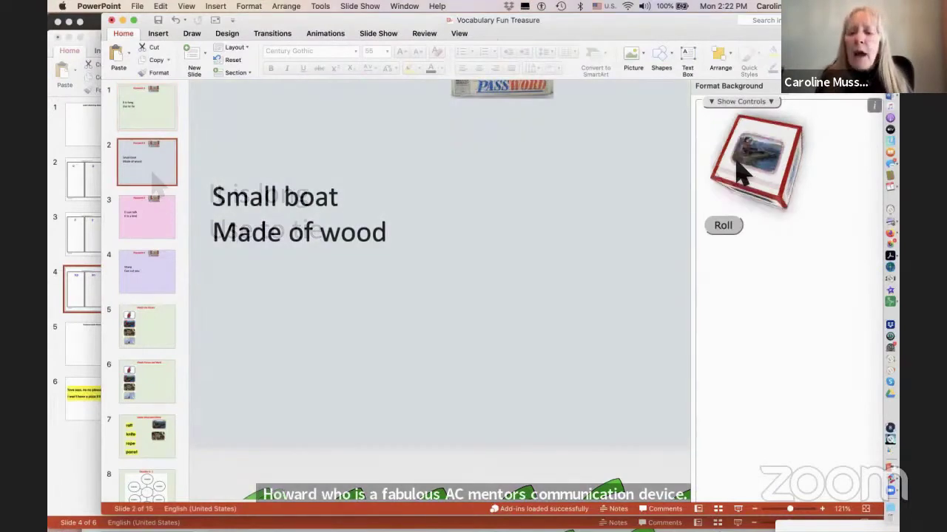
Roll the dice, place the parrot picture beside the "Small boat / Made of wood" clue, and delete it.
click(745, 166)
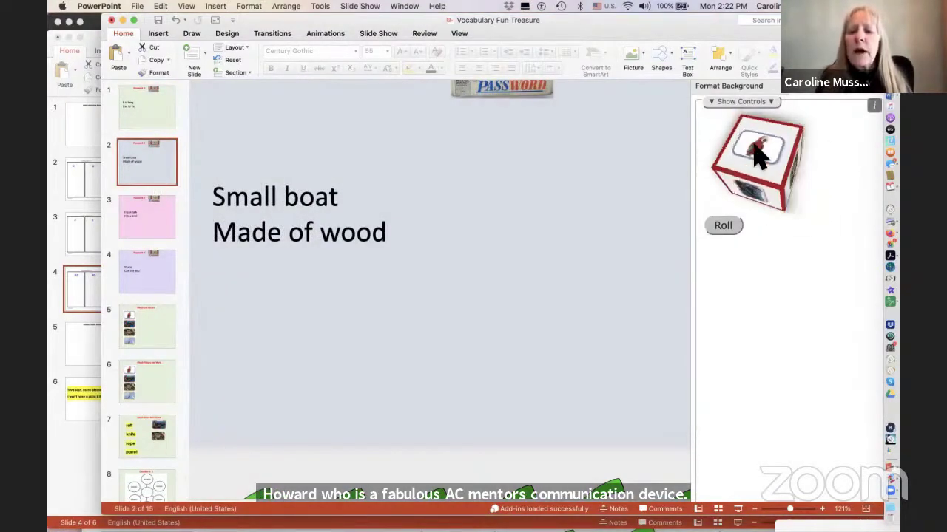
drag(758, 155, 518, 247)
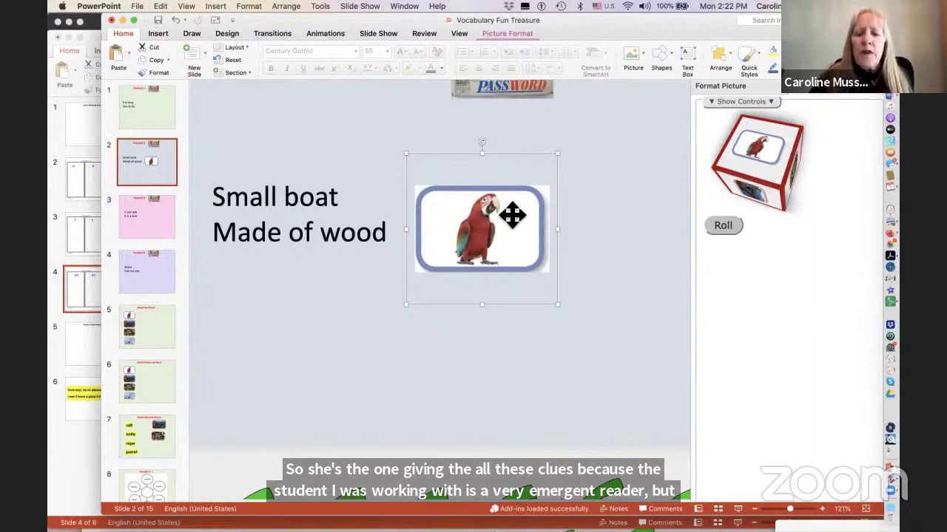
key(Delete)
Roll the dice again and place the rope picture beside the "Small boat / Made of wood" clue.
click(748, 174)
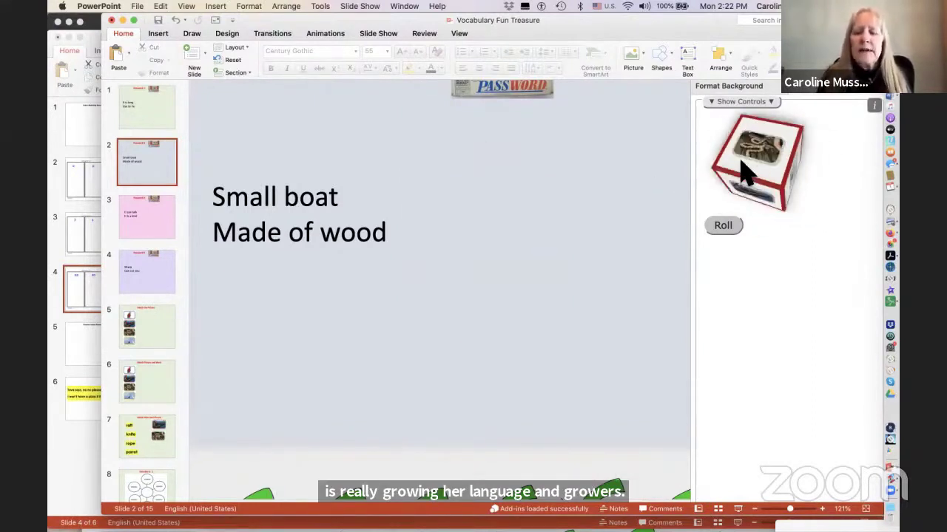
drag(745, 172, 598, 240)
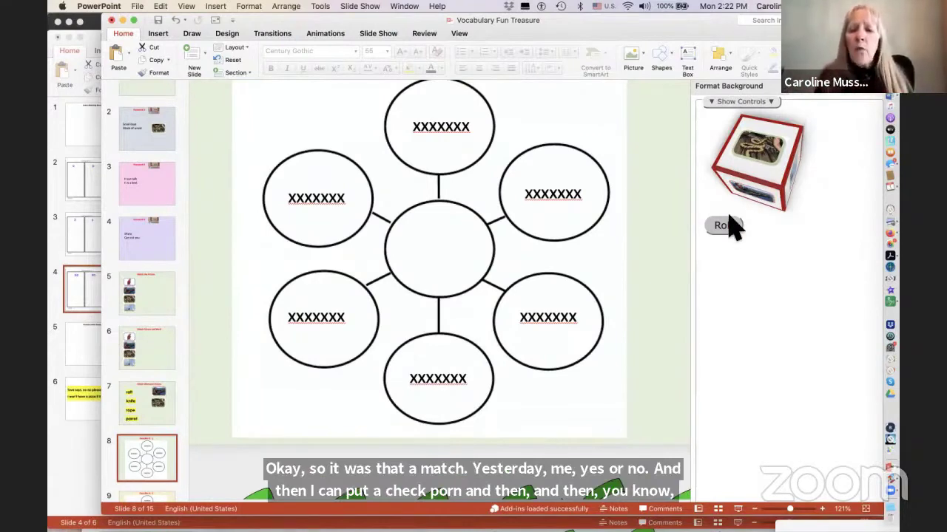
On slide 8, roll the dice and place the rope picture in the centre of the word web, and go to slide 12.
click(771, 182)
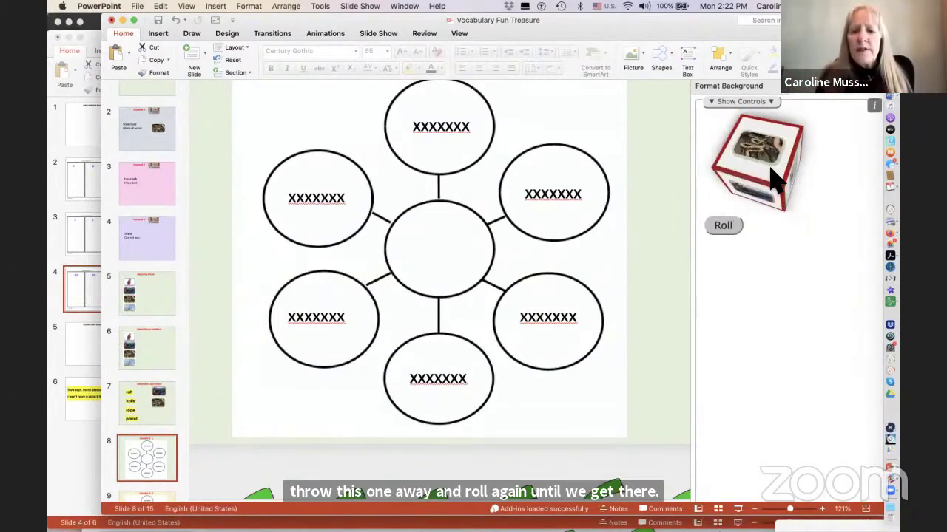
drag(771, 182, 446, 253)
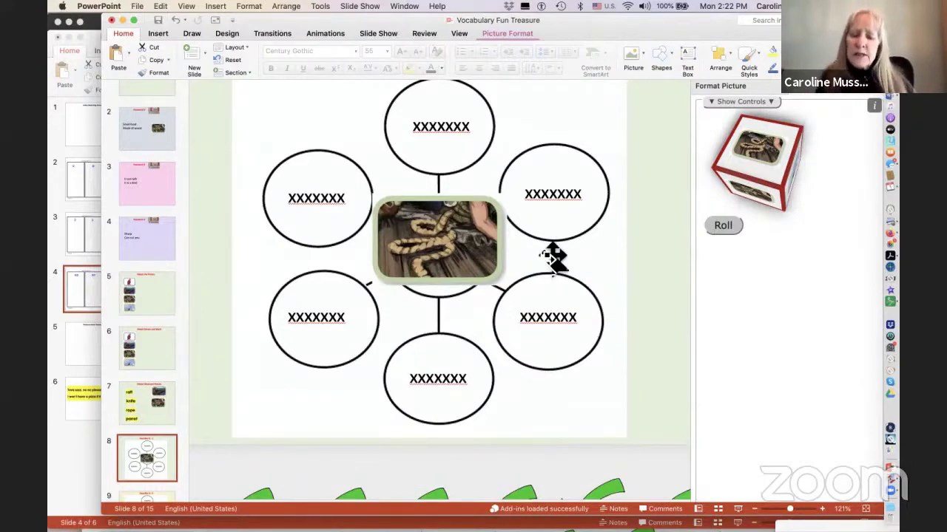
scroll(554, 254, down, 8)
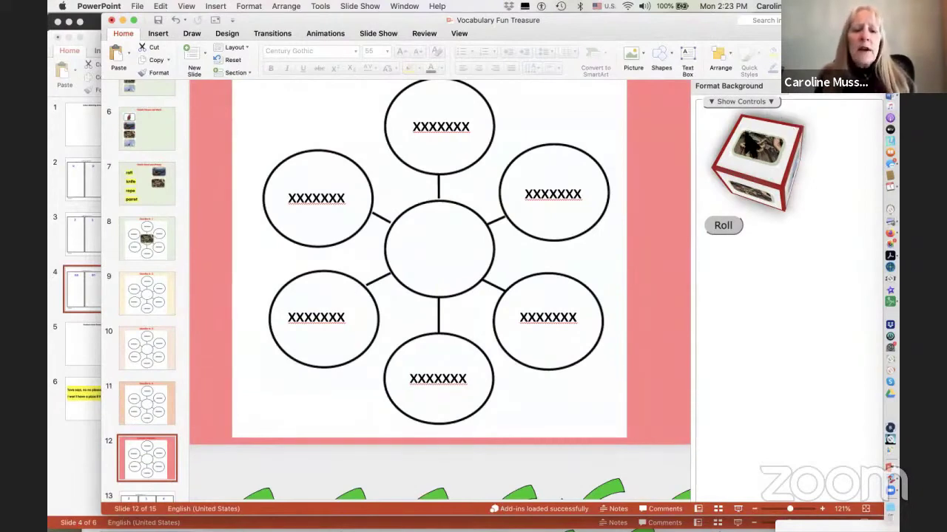
Switch to the LessonPix saved tray page in Firefox and clear all images from the current tray.
key(super+Tab)
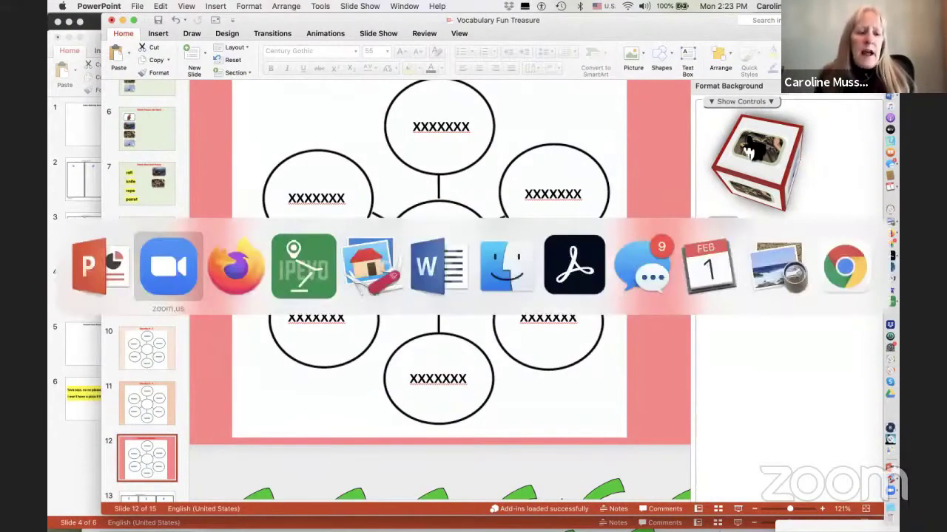
key(super+Tab)
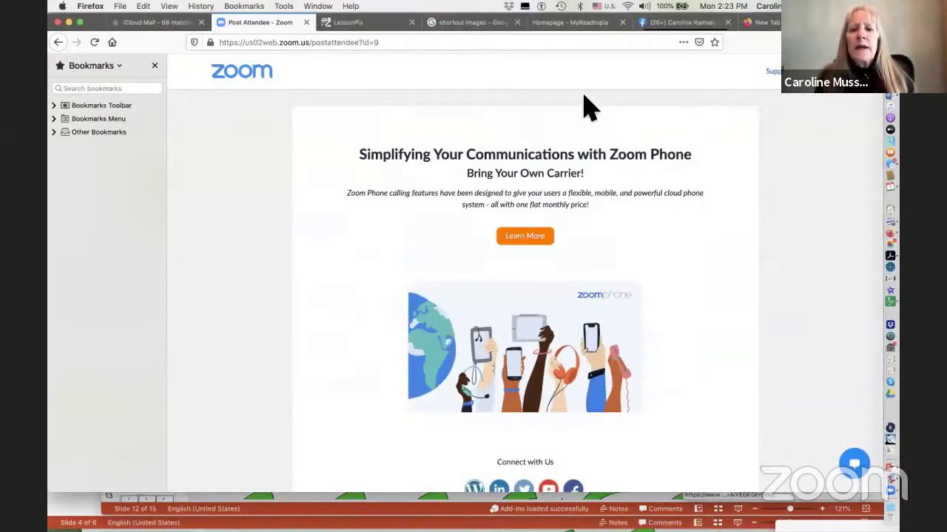
click(374, 24)
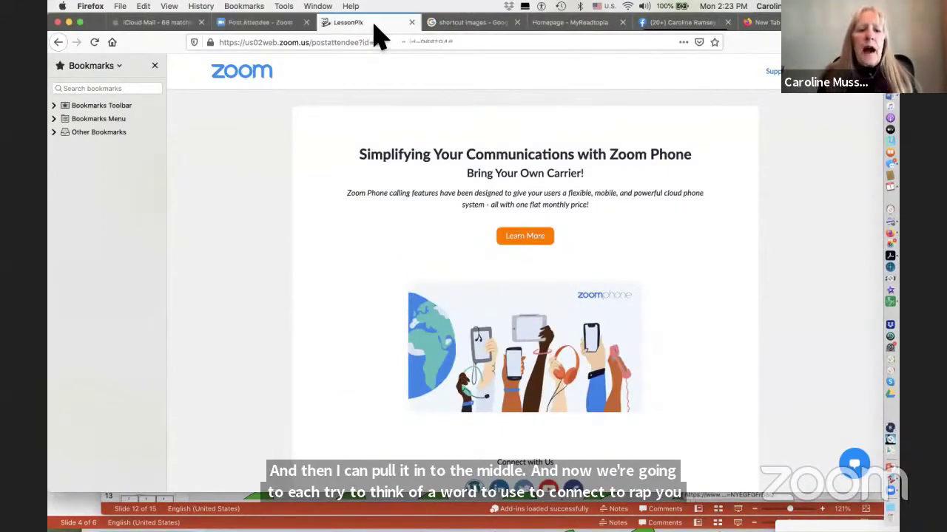
key(super+equal)
key(super+equal)
key(super+equal)
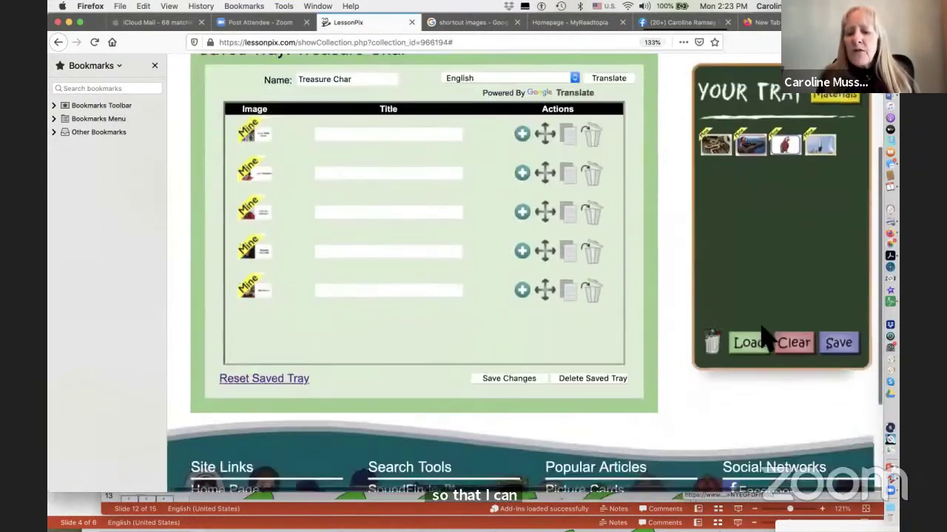
click(791, 344)
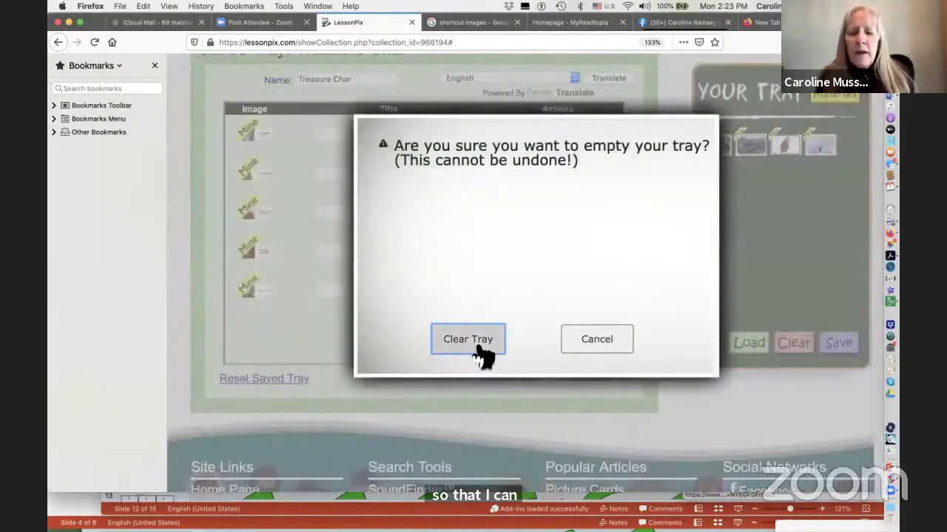
click(479, 348)
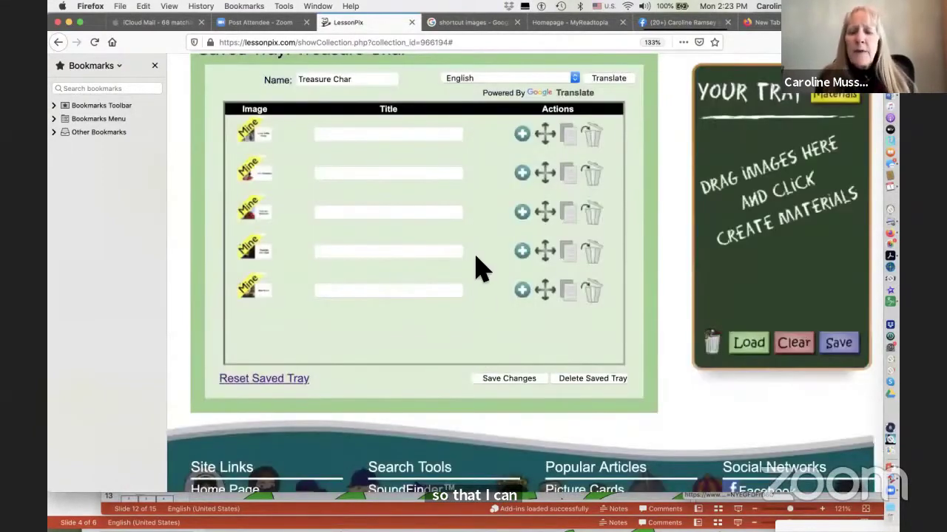
Load the saved "Treasure Char" collection into the empty LessonPix tray.
scroll(480, 270, up, 3)
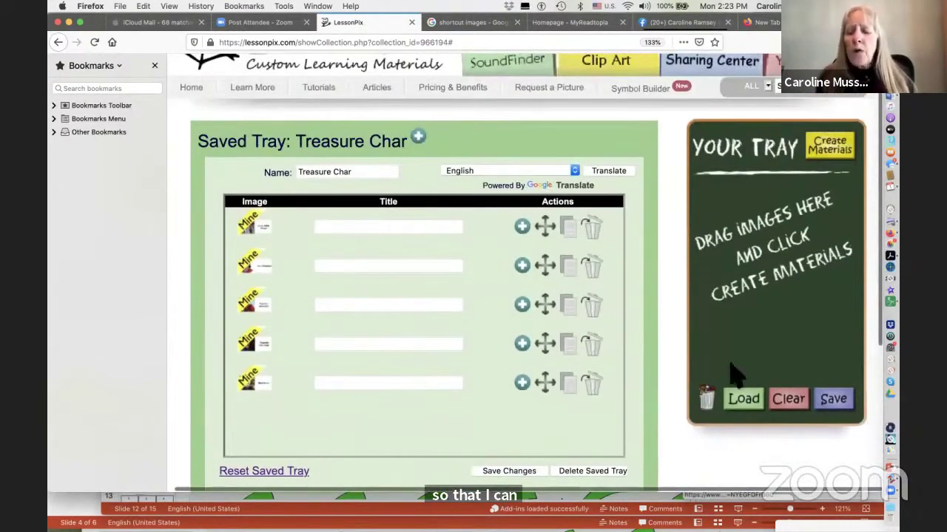
click(742, 400)
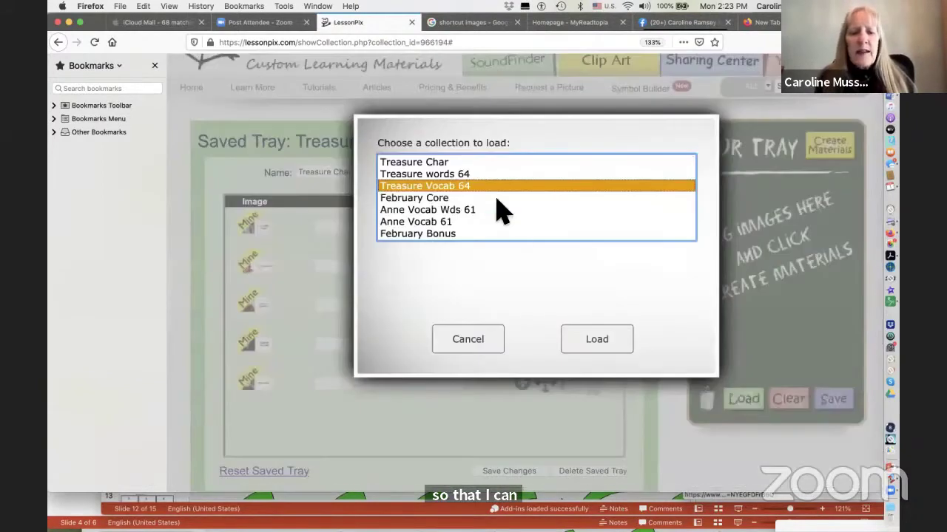
click(449, 164)
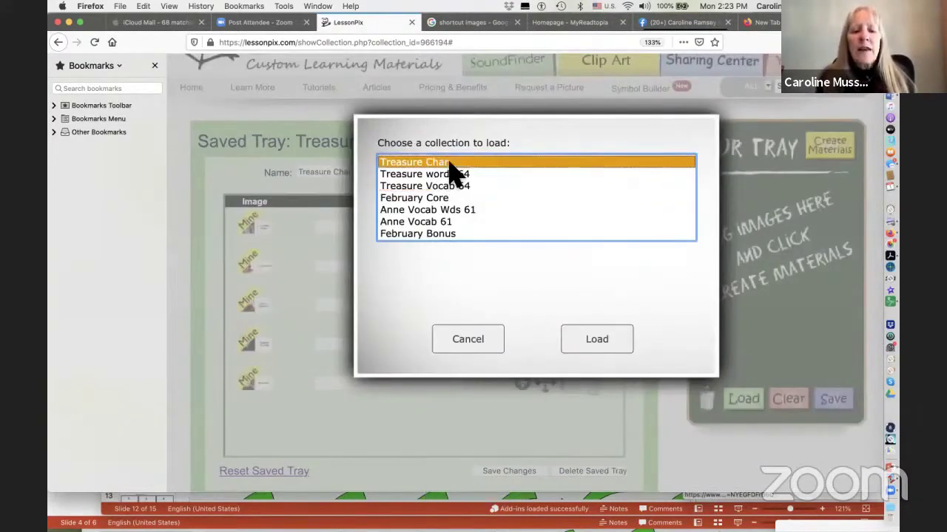
click(596, 352)
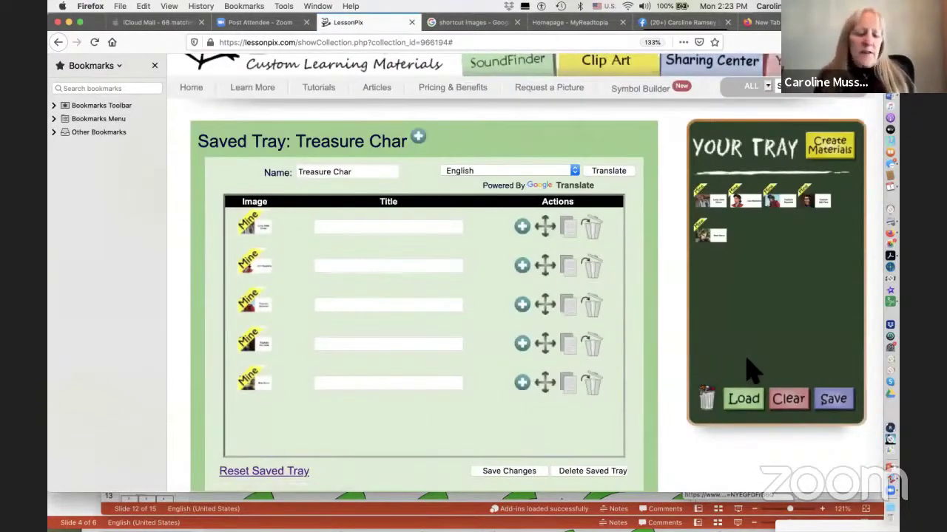
Switch to PowerPoint and refresh the LessonPix tray beside slide 12 to bring in the Treasure Island characters.
key(super+Tab)
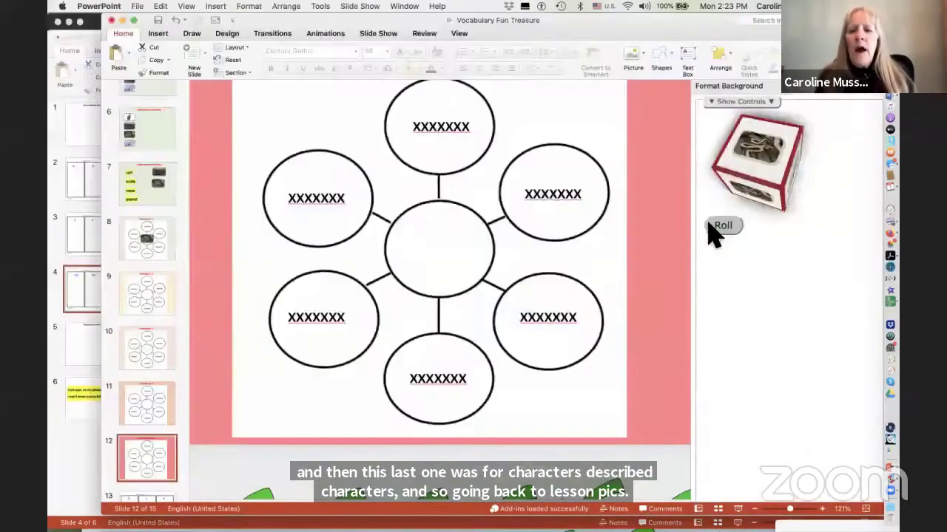
click(714, 225)
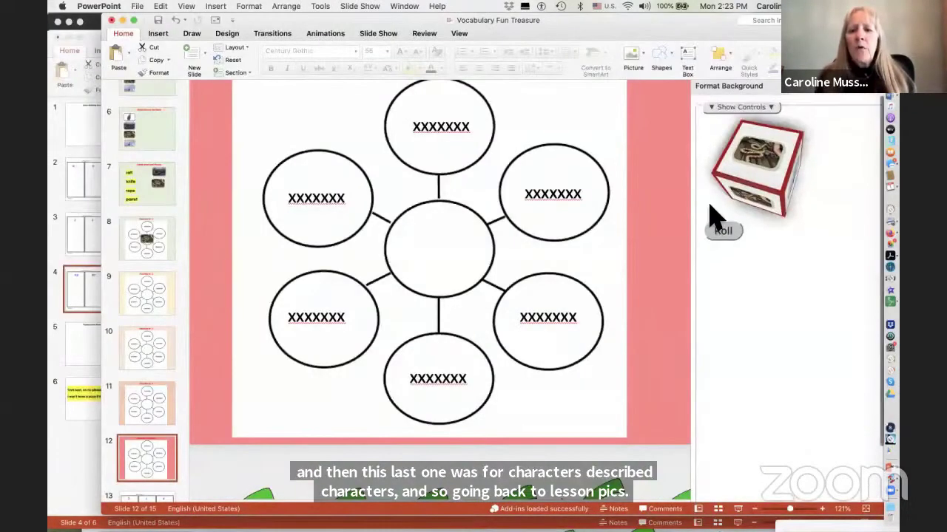
click(741, 101)
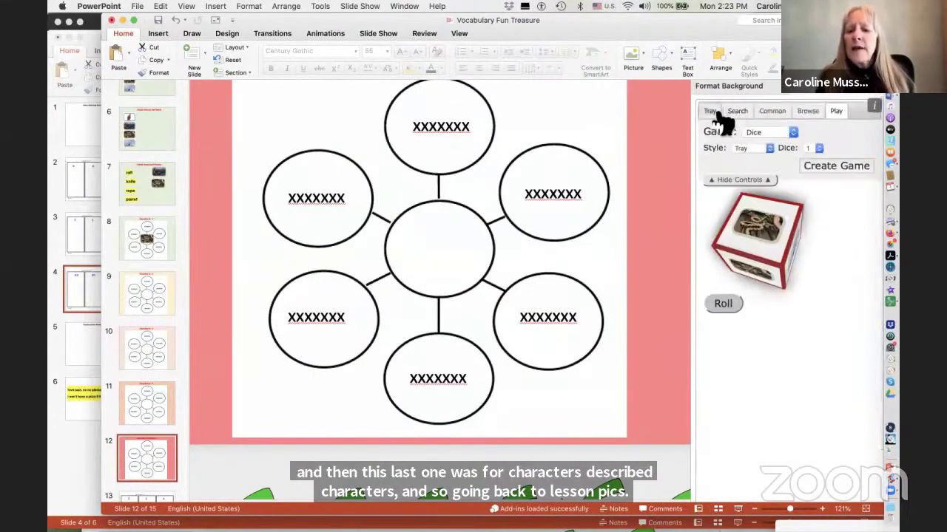
click(718, 117)
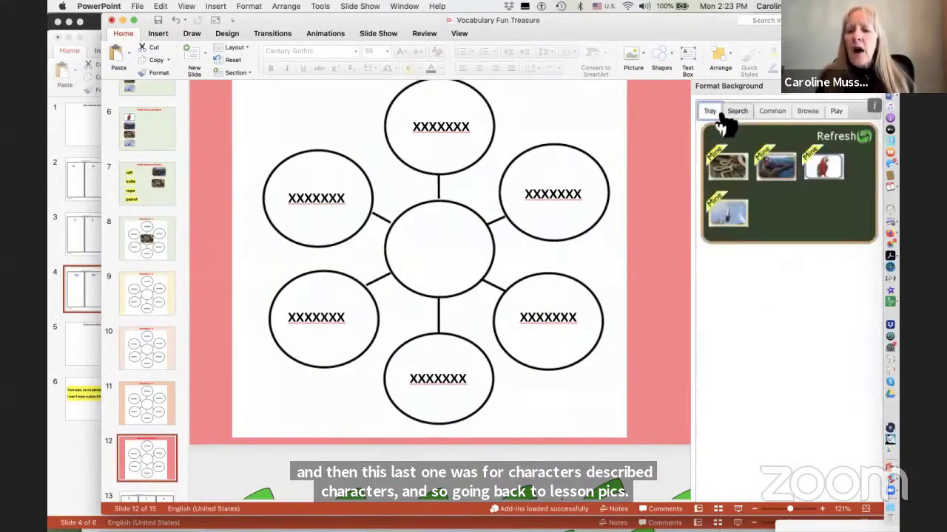
click(866, 137)
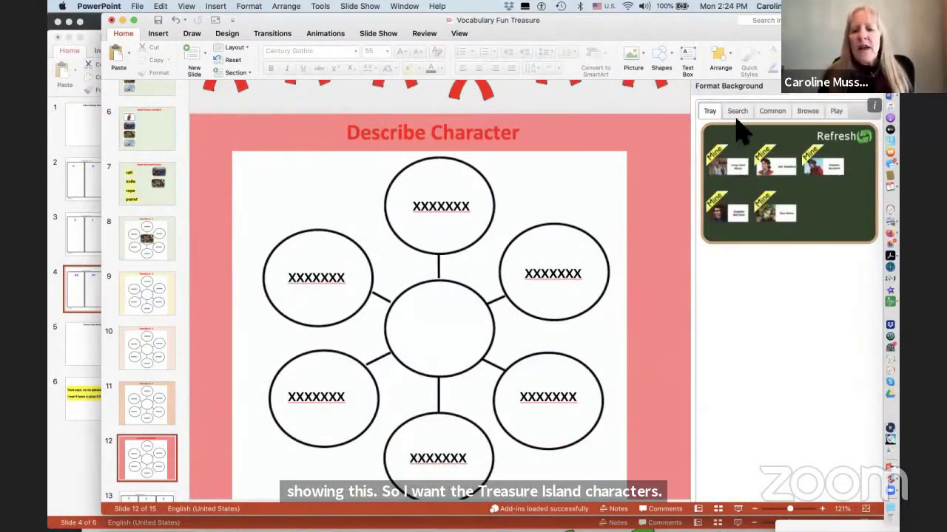
Create a card-drawing game from the tray and place the drawn Jim Hawkins picture in the centre of the Describe Character web.
click(837, 111)
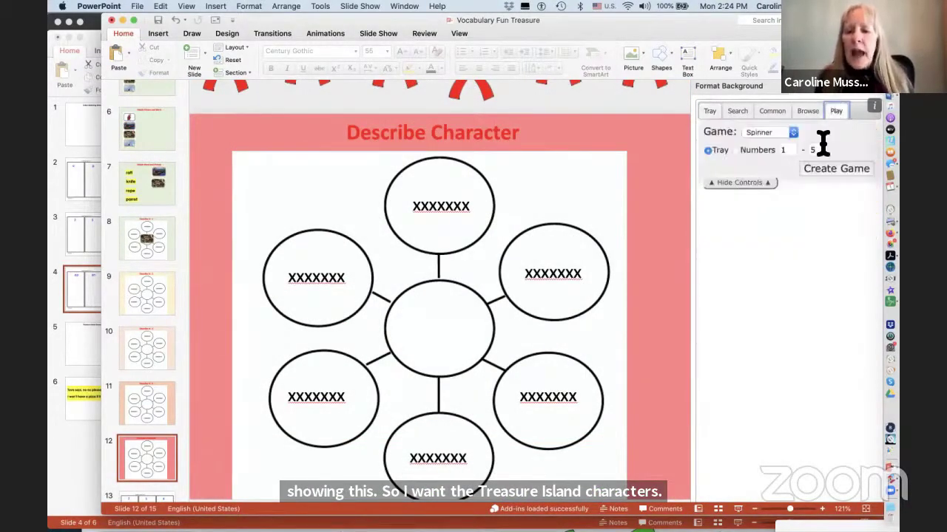
click(779, 145)
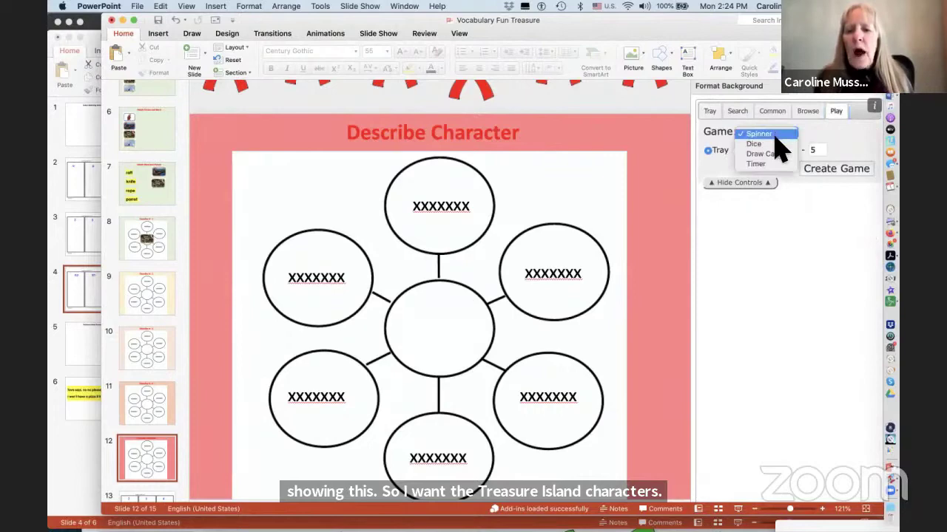
click(773, 154)
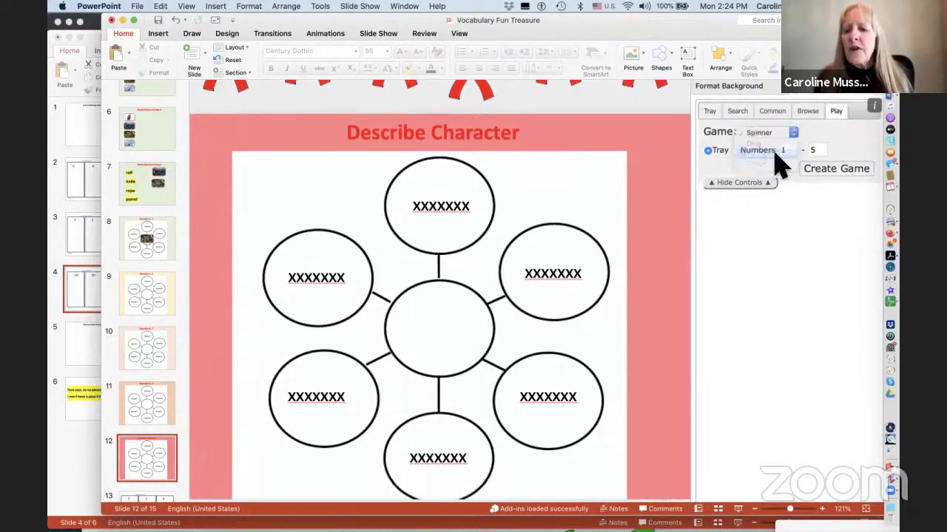
click(823, 172)
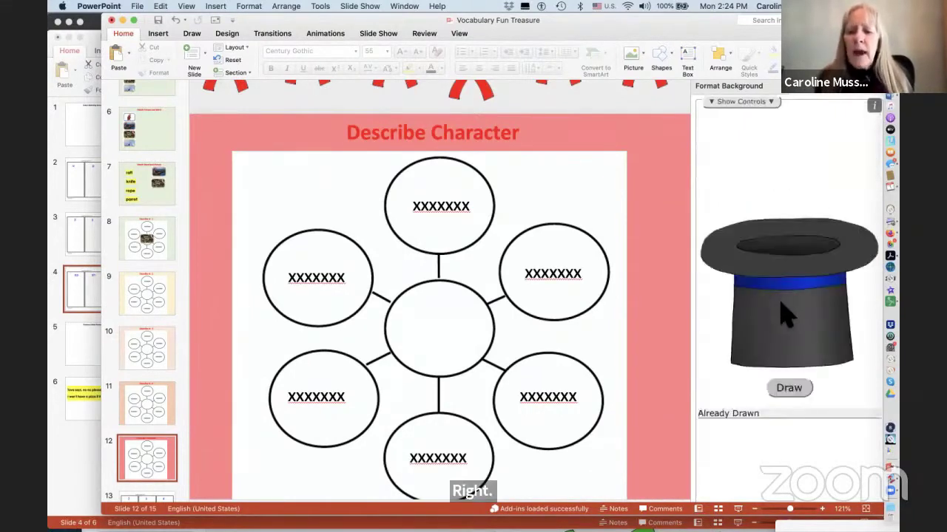
click(786, 315)
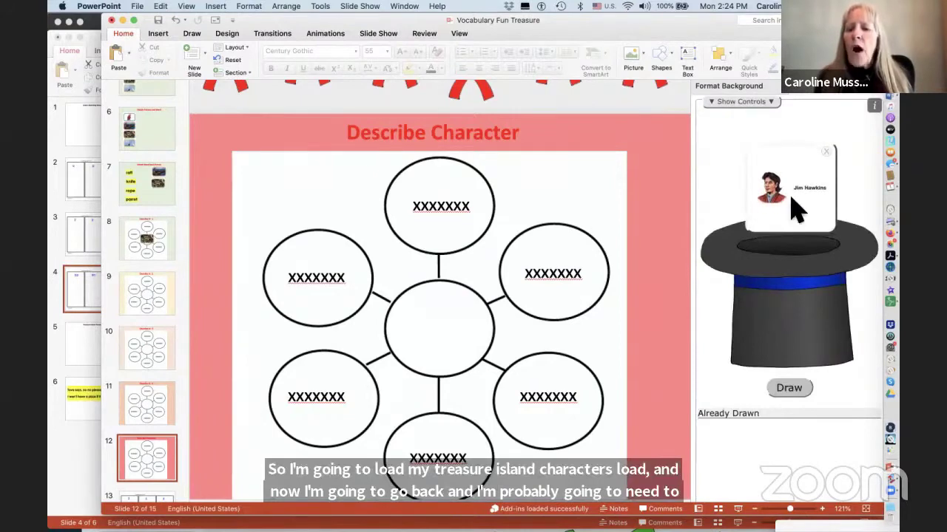
drag(755, 222, 429, 338)
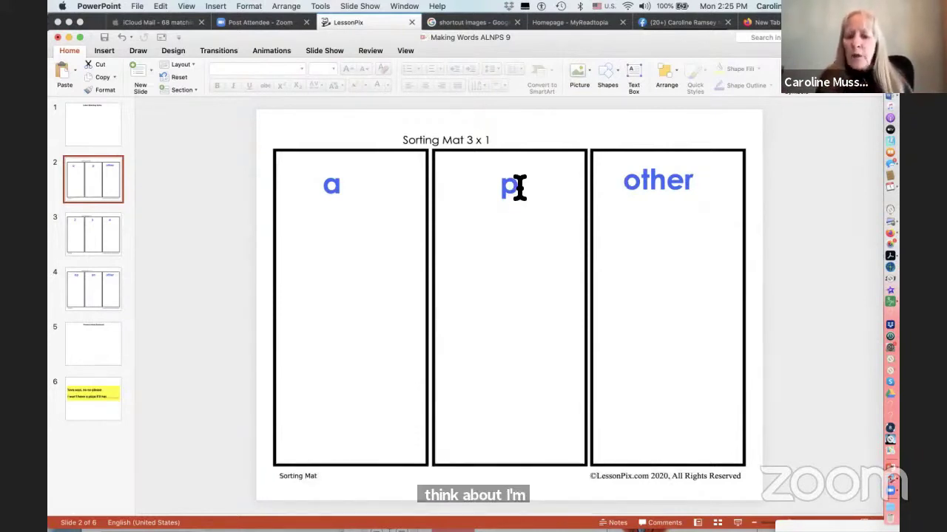
View the sorting mats on slides 3 and 4 of the Making Words ALNPS 9 presentation.
click(103, 236)
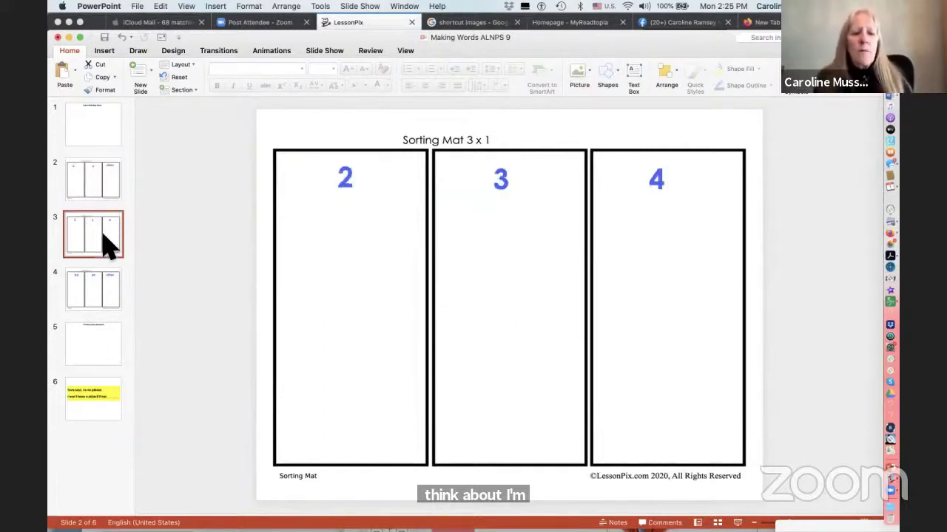
click(101, 290)
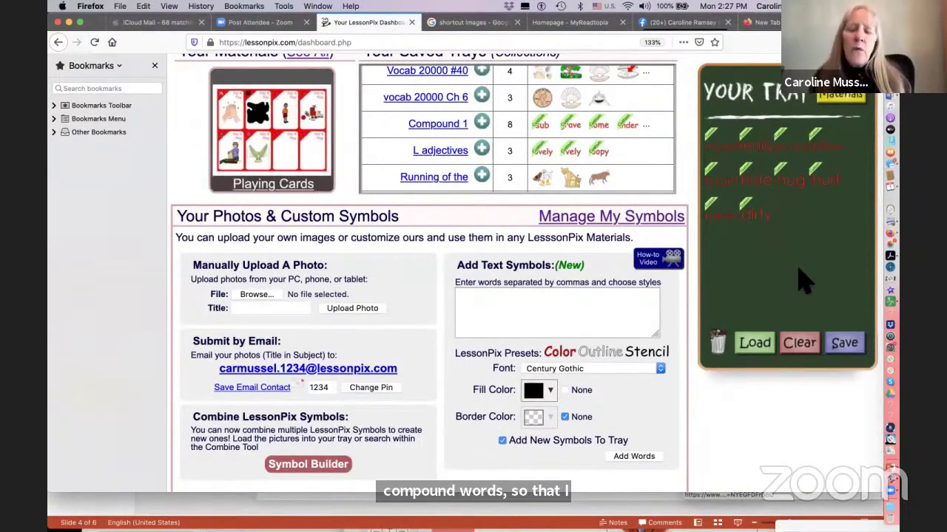
Switch to the Core Word Fun presentation in PowerPoint and show the full LessonPix tray beside its first slide.
key(super+Tab)
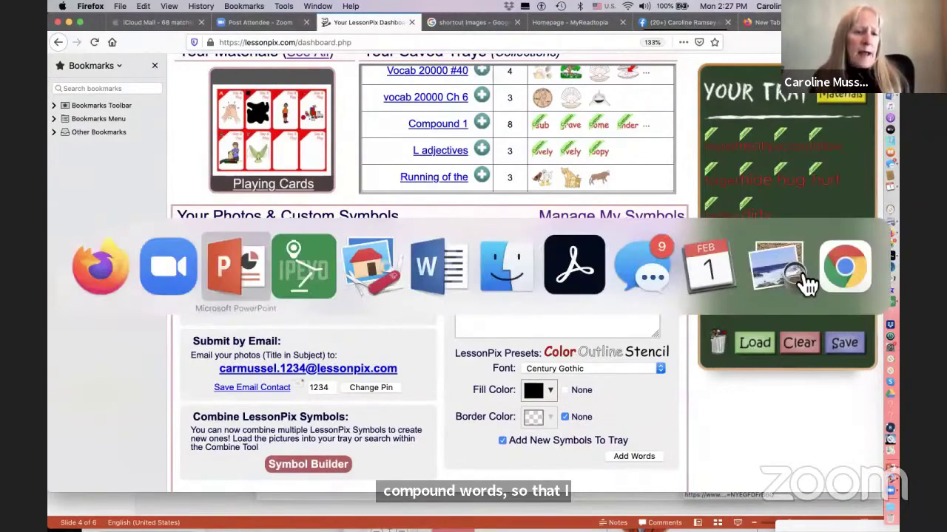
key(ctrl+Down)
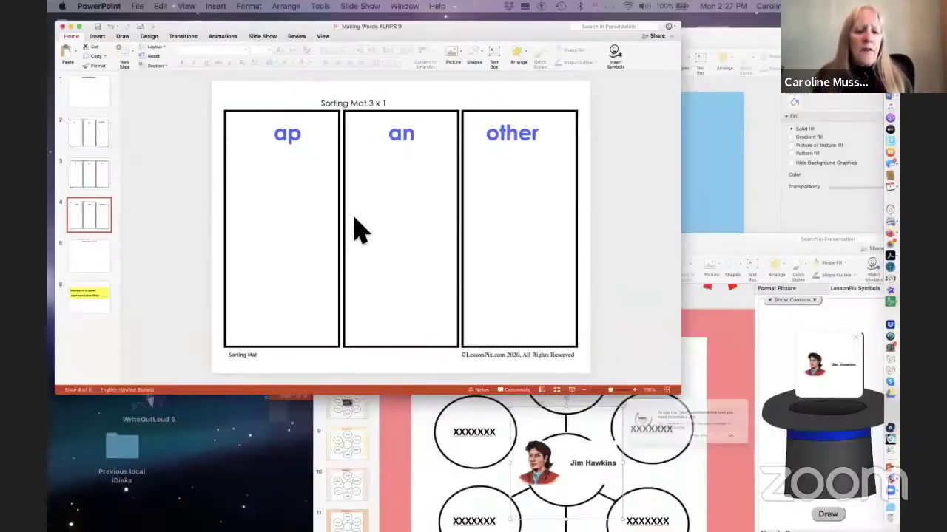
click(571, 183)
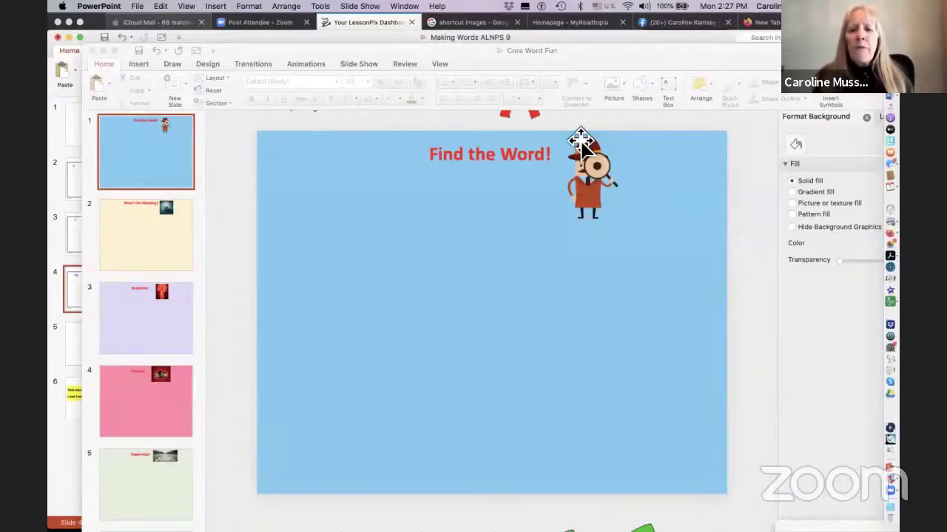
click(843, 105)
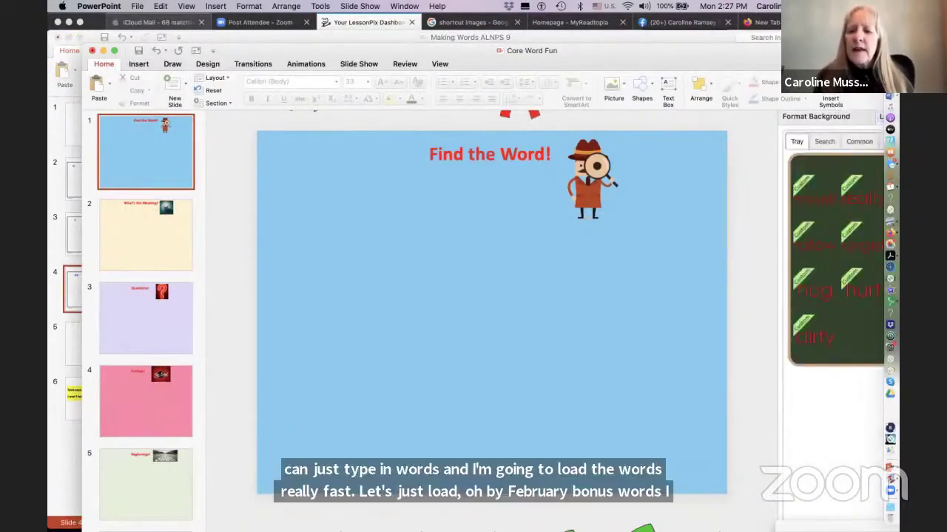
drag(775, 57, 662, 43)
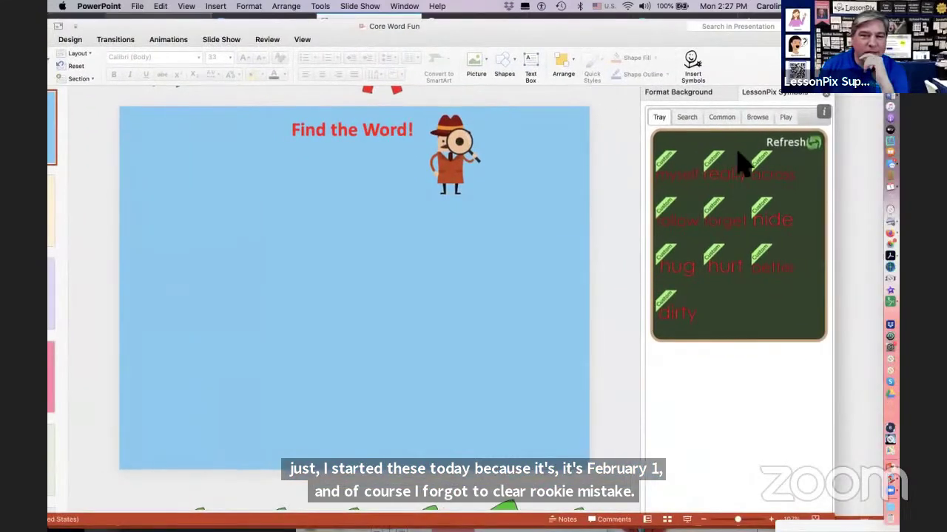
Create a Spinner game from the tray, spin it, and place the word "really" on the "Find the Word!" slide.
click(787, 120)
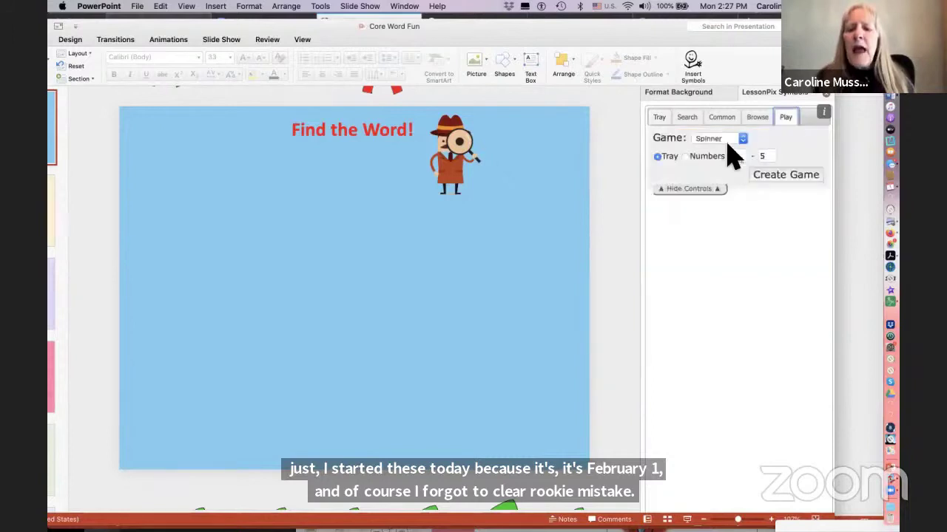
click(773, 181)
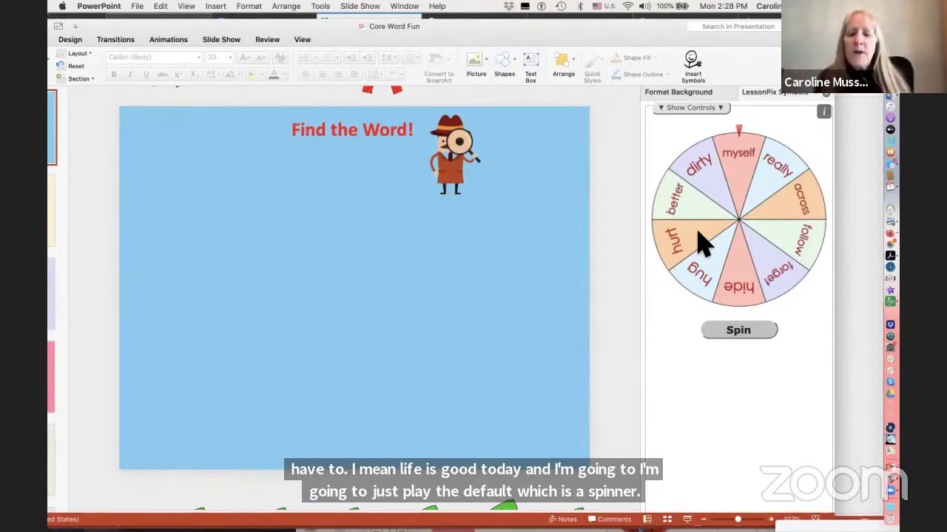
click(703, 241)
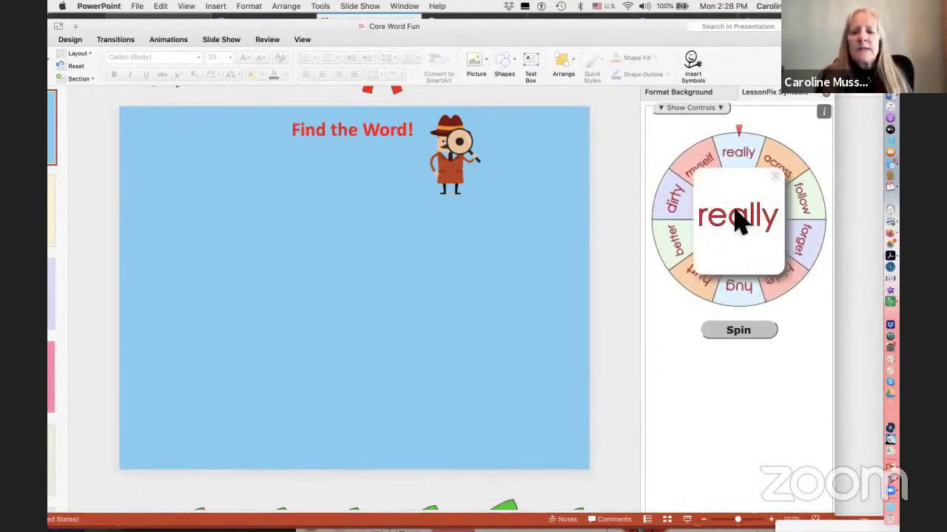
drag(737, 222, 332, 252)
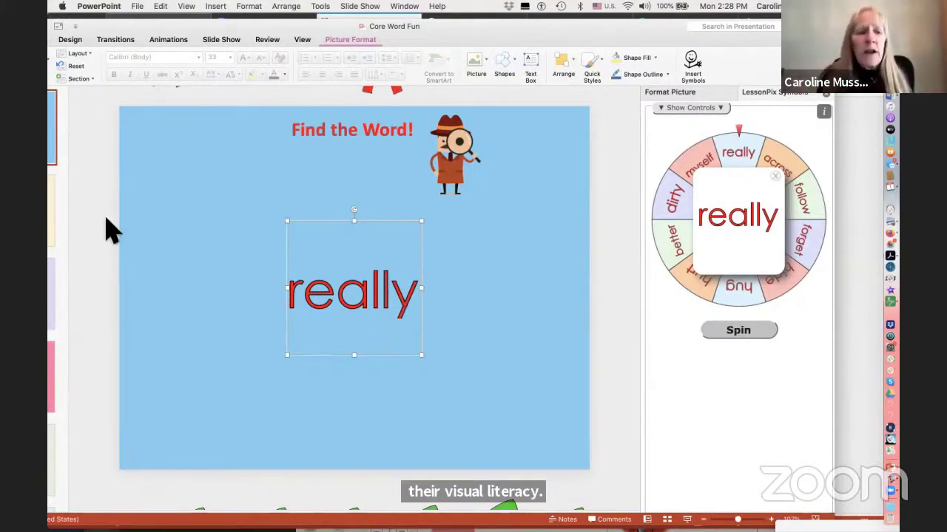
Look through the "What's the Meaning?", "Questions!" and "Endings!" slides.
click(56, 198)
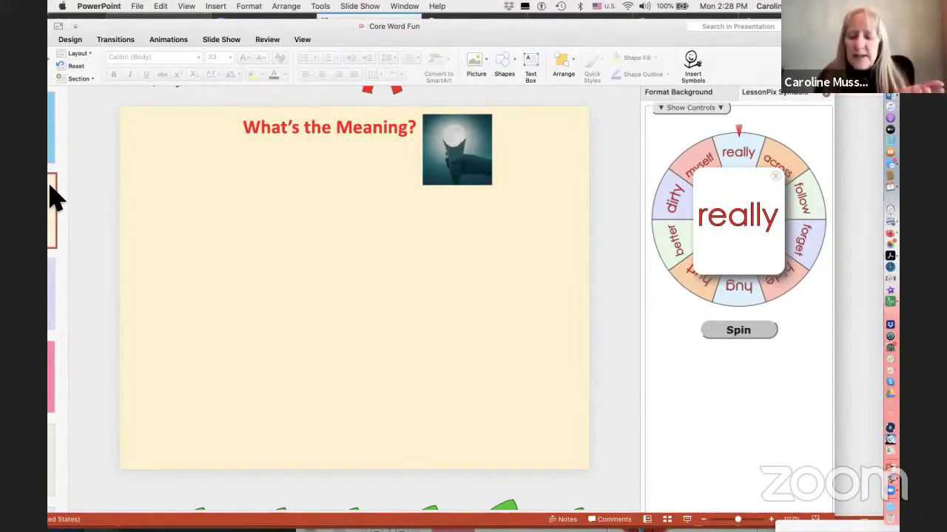
key(Down)
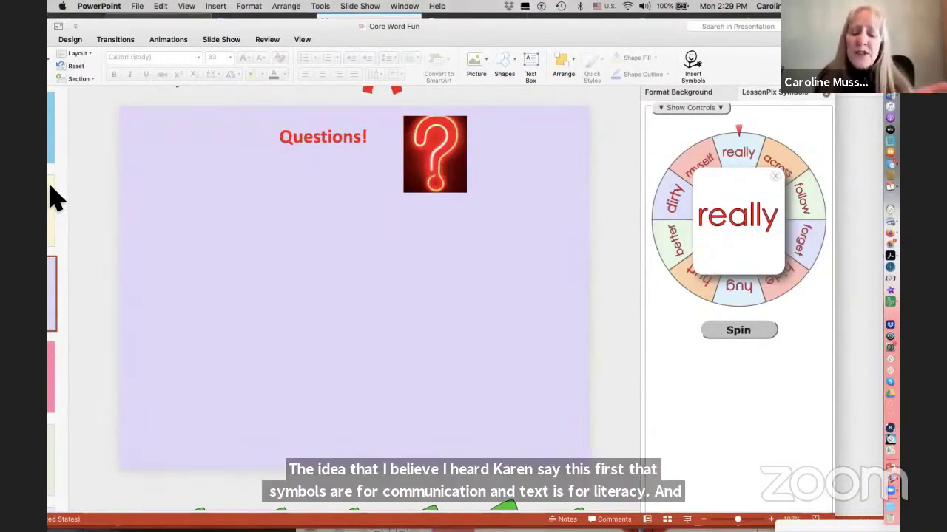
key(Down)
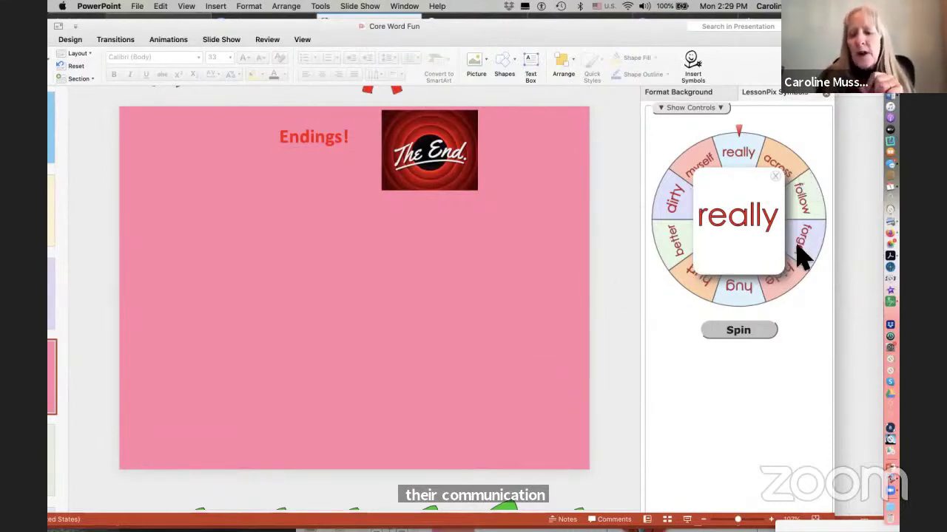
Spin the word spinner again and look through the "Beginnings!", "Compound Words!", "Add-On!" and "Shortcuts!" slides.
click(739, 330)
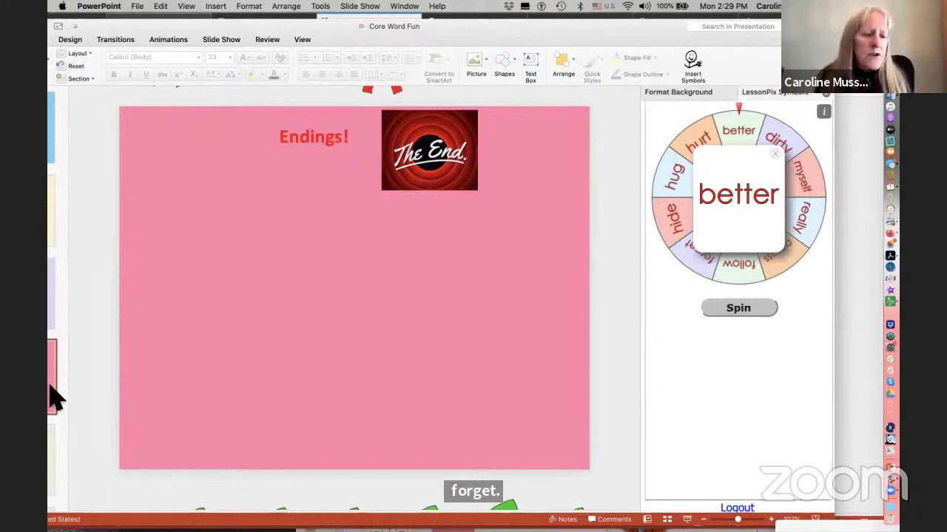
key(Down)
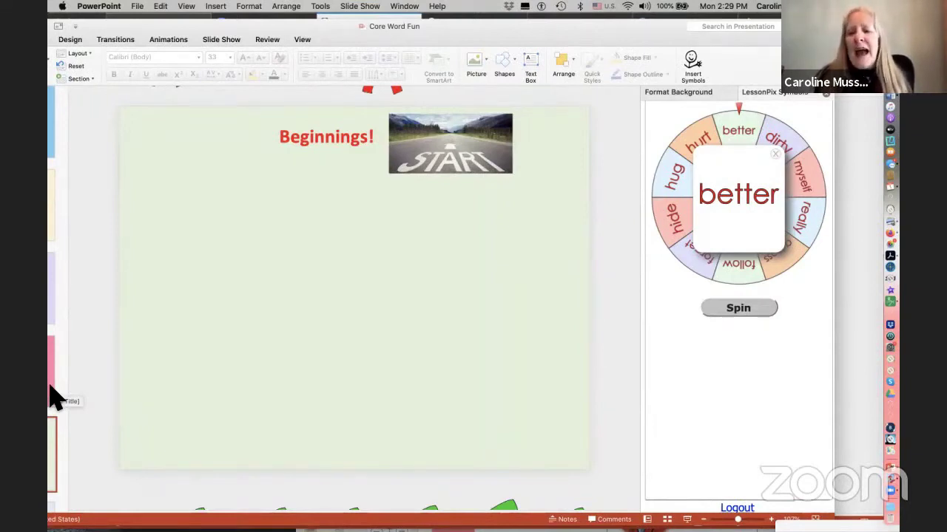
key(Down)
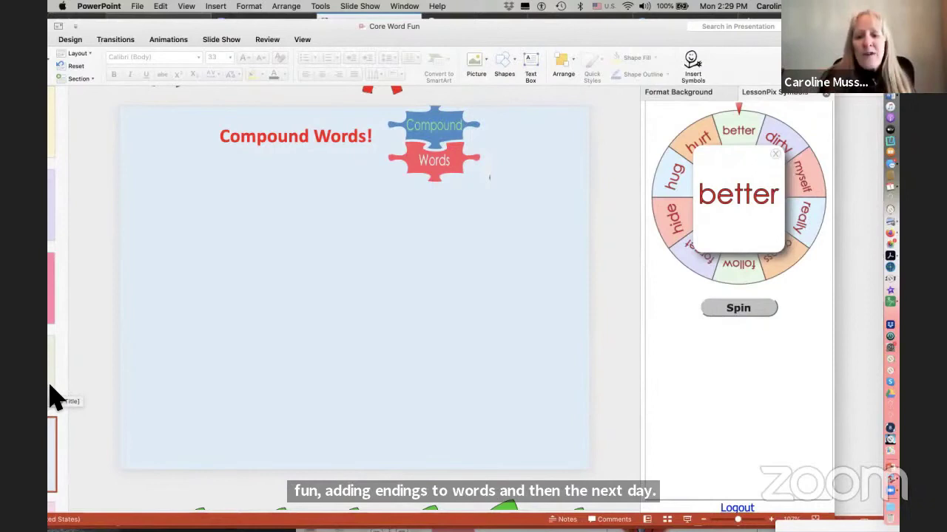
key(Down)
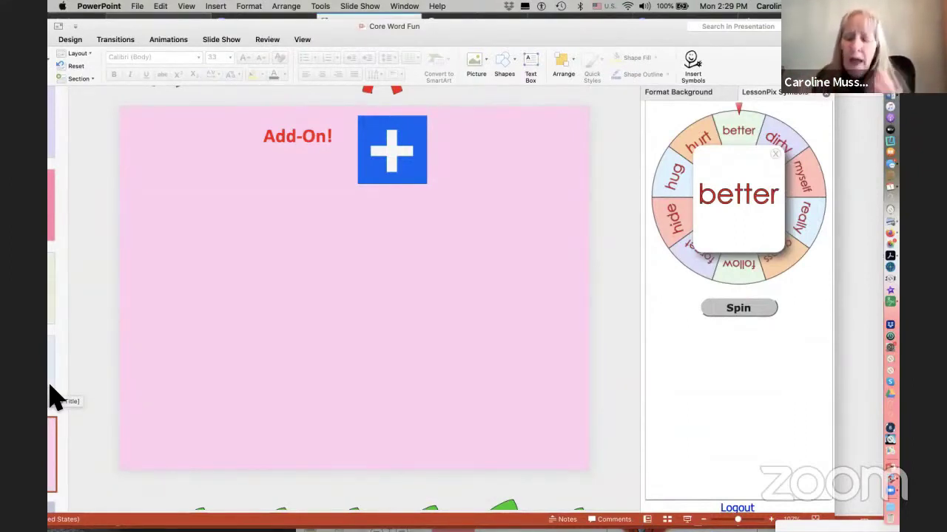
key(Down)
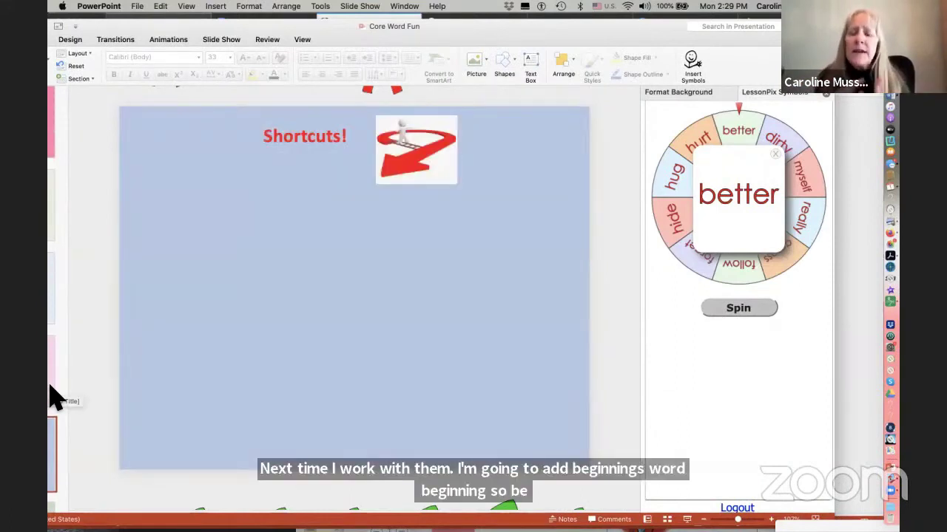